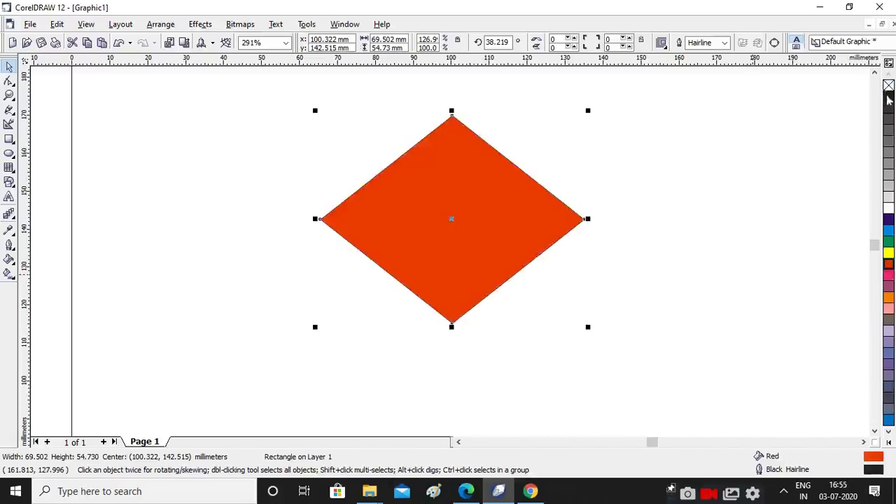
Step: Draw a small thin horizontal rectangle near the diamond's right corner
left_click(701, 368)
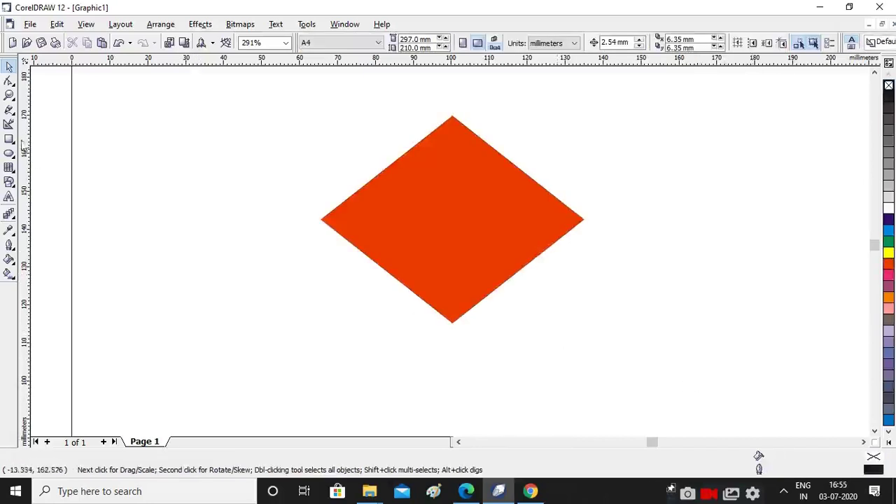
left_click(9, 139)
mouse_move(638, 209)
left_mouse_down()
mouse_move(733, 228)
mouse_move(543, 219)
left_mouse_up()
key("space")
Step: Try rotating the thin rectangle to 45 degrees, and undo the rotation
left_click(490, 42)
type("45")
key("Return")
key("ctrl+z")
Step: Rotate the thin rectangle to about 324.3 degrees and place it inside the diamond, parallel to its upper-right edge
left_click(566, 230)
left_click(584, 241)
left_click_drag(569, 241, 610, 315)
left_click(615, 282)
left_click_drag(558, 272, 504, 222)
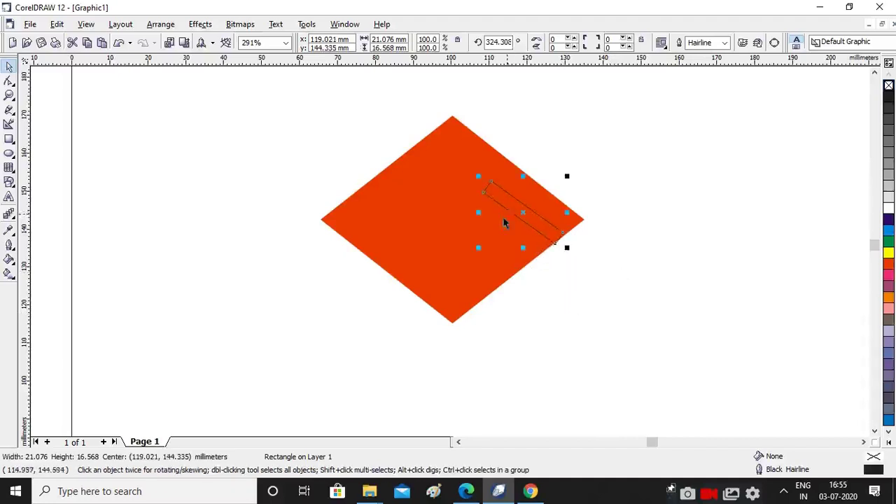
Step: Convert the rotated rectangle to curves and fill it with black
right_click(531, 210)
left_click(567, 226)
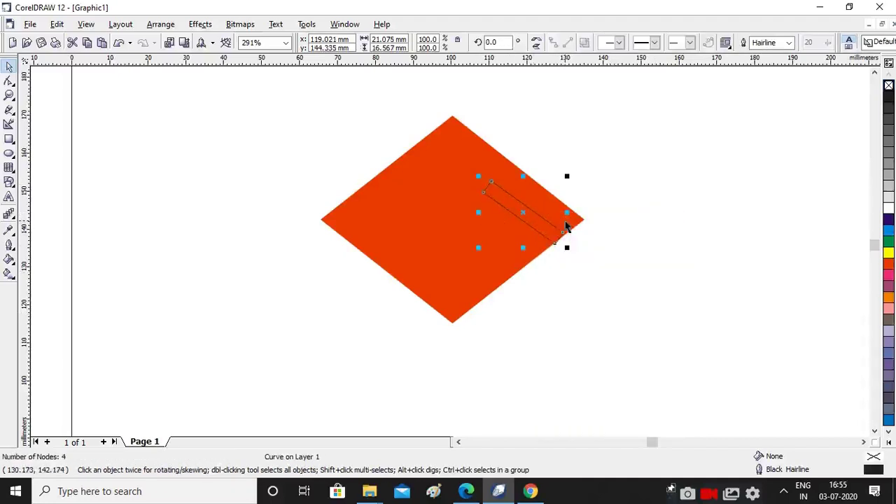
left_click(888, 96)
Step: Adjust the nodes at the black bar's lower-right end so that the end lies exactly on the diamond's edge
left_click(9, 81)
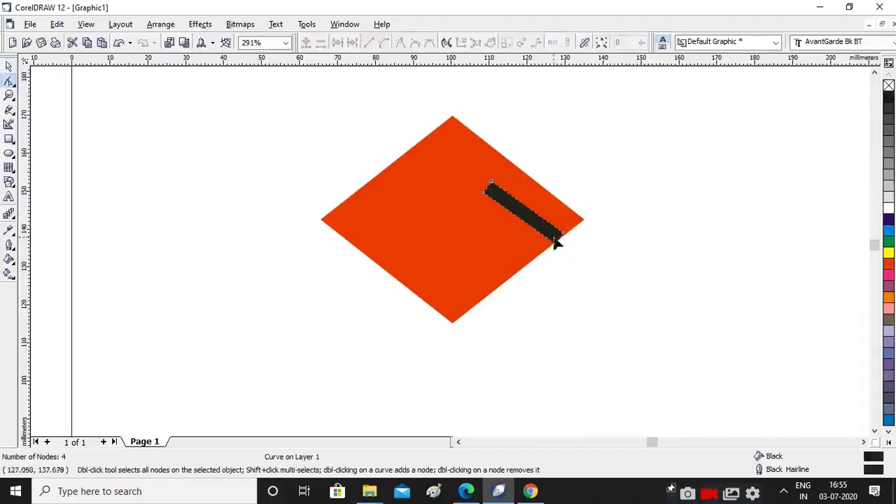
scroll(558, 242, "up", 2)
left_click(557, 245)
scroll(554, 248, "up", 2)
left_click_drag(580, 181, 591, 185)
scroll(554, 222, "up", 2)
mouse_move(554, 221)
left_mouse_down()
mouse_move(547, 220)
mouse_move(560, 205)
left_mouse_up()
scroll(546, 274, "up", 1)
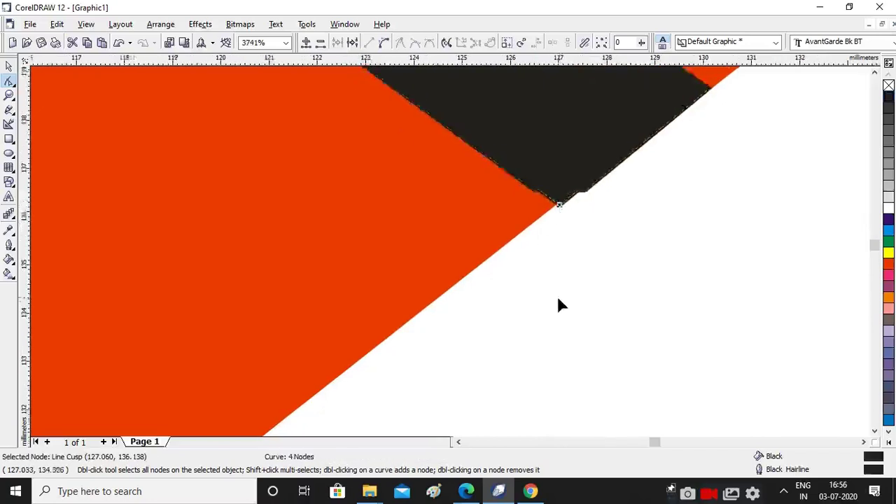
Step: Lengthen the black bar toward the diamond's top corner and shift its lower-right end nodes slightly down along the diamond's edge
scroll(560, 297, "down", 6)
scroll(417, 257, "down", 1)
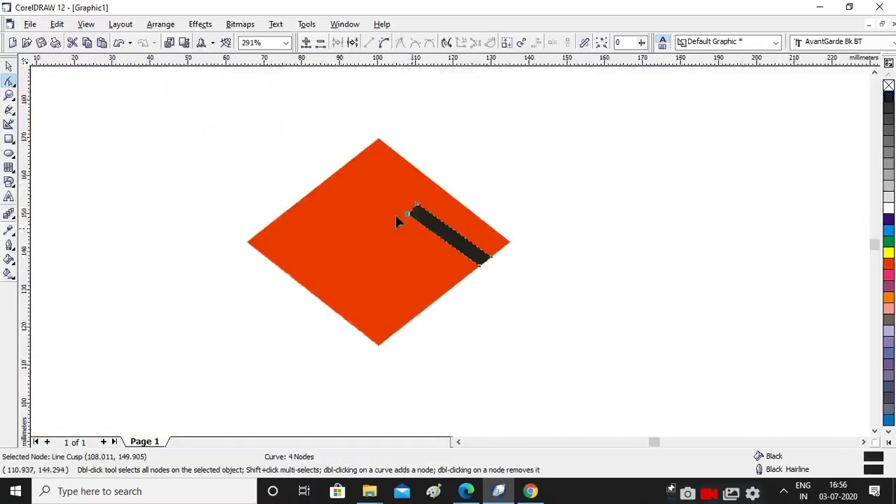
scroll(378, 207, "up", 2)
left_click_drag(418, 245, 370, 207)
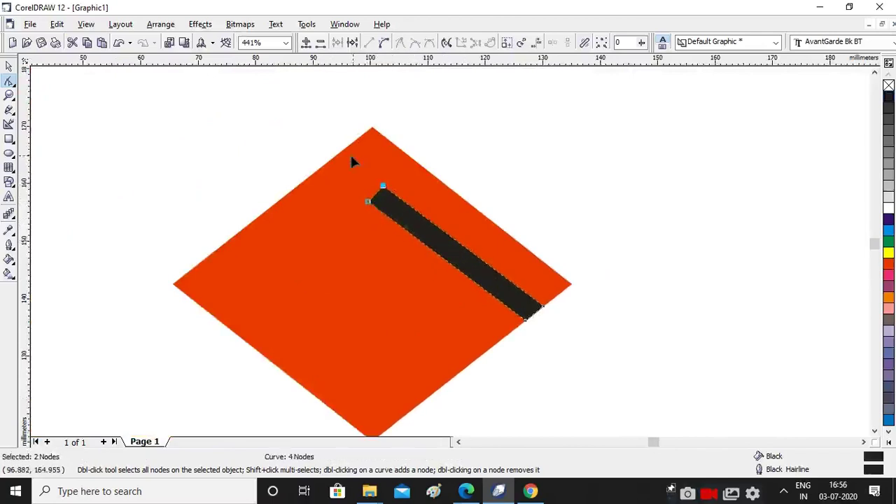
scroll(369, 210, "up", 2)
scroll(409, 245, "down", 5)
scroll(594, 297, "up", 4)
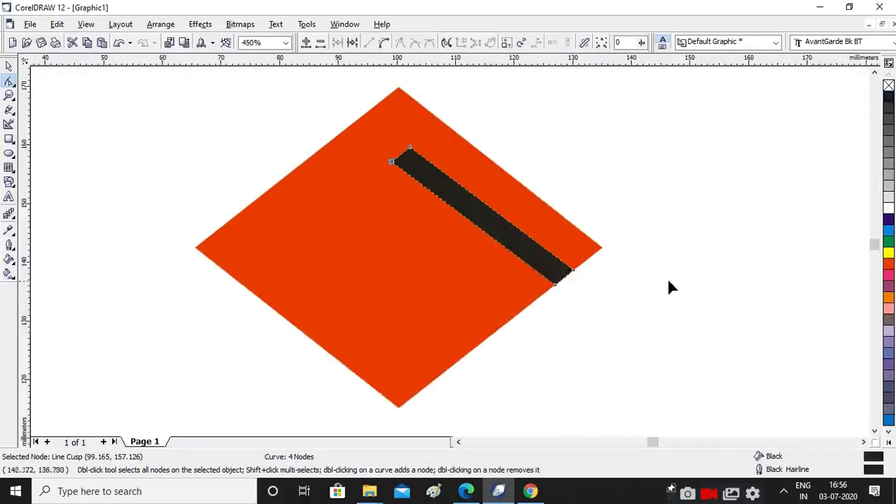
left_click_drag(555, 285, 551, 289)
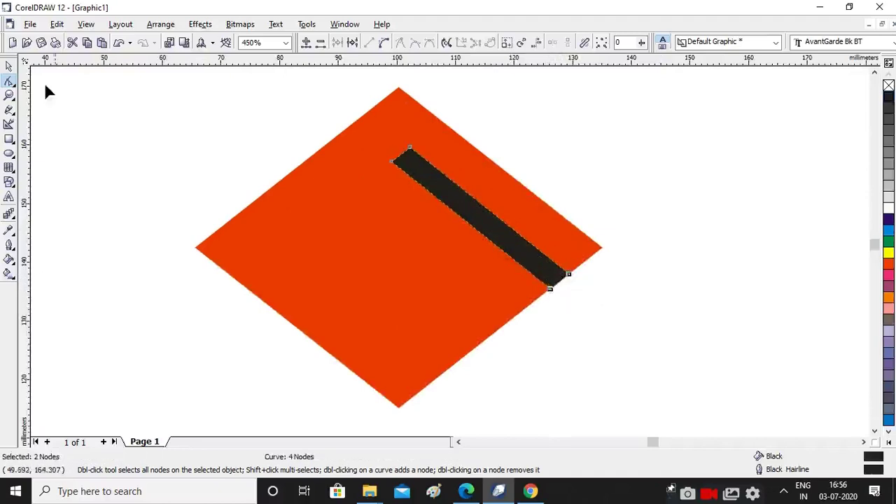
left_click(9, 67)
left_click(651, 225)
Step: Try placing a duplicate of the black bar at the diamond's upper-left edge, and undo the duplicate and the moves
left_click(509, 234)
left_click(56, 24)
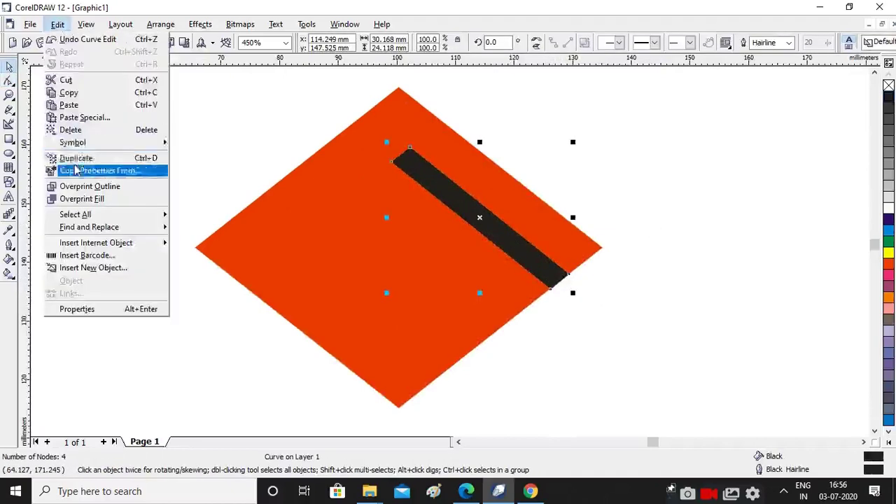
left_click(70, 156)
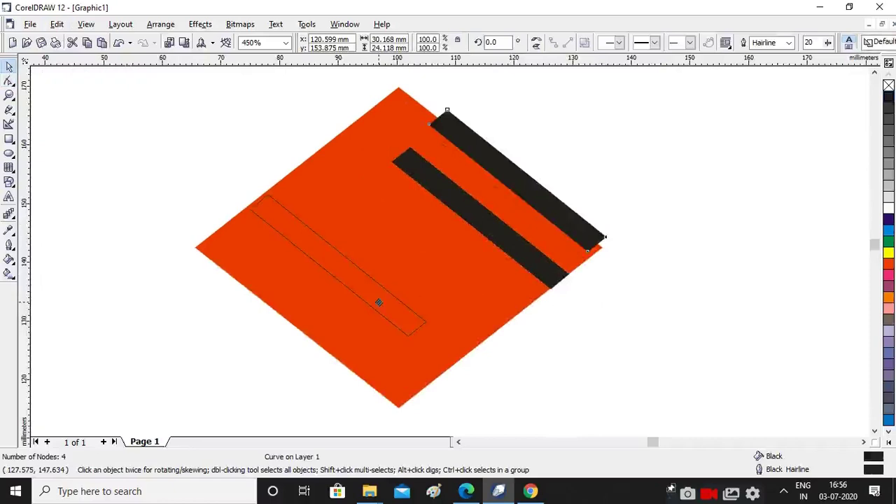
left_click_drag(379, 303, 374, 304)
left_click(698, 348)
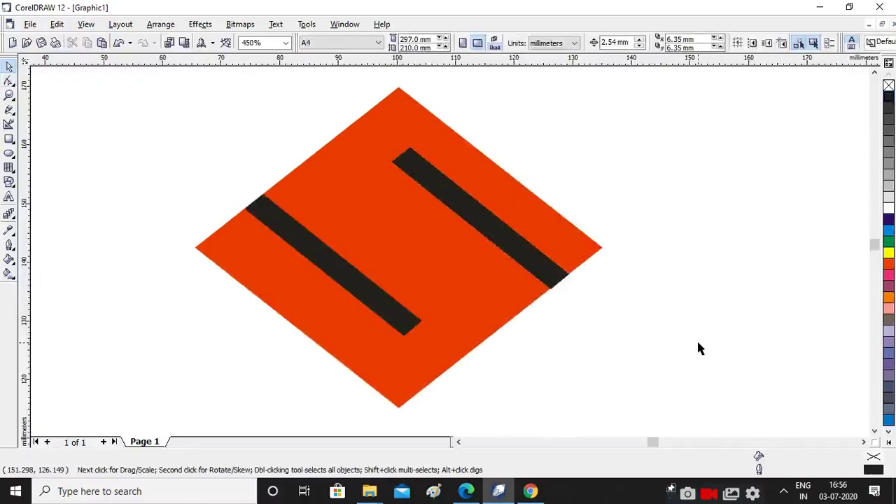
left_click(330, 264)
key("ctrl+z")
key("ctrl+z")
left_click(578, 203)
left_click_drag(460, 202, 408, 212)
key("ctrl+z")
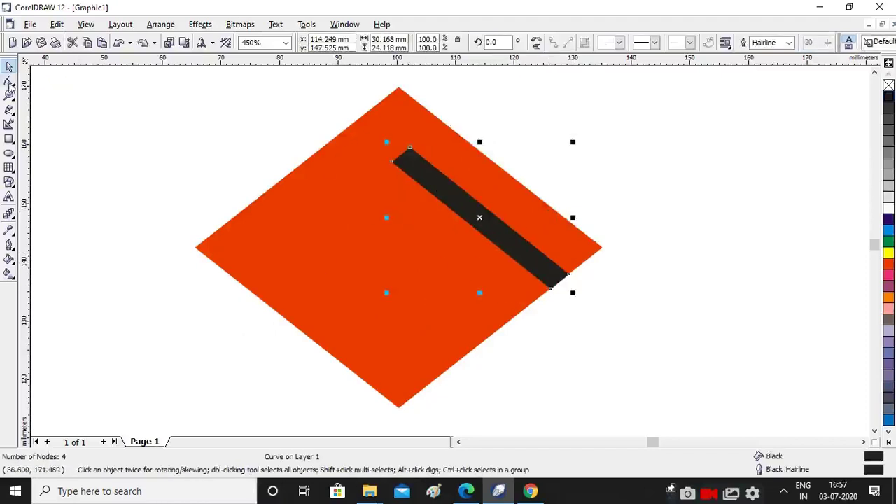
Step: Widen the black bar to about 31.8 x 25.3 mm overall by moving its lower long edge outward
key("F10")
left_click_drag(556, 297, 540, 302)
left_click(11, 66)
Step: Duplicate the widened black bar and place the copy with its upper end on the diamond's upper-left edge
left_click(57, 24)
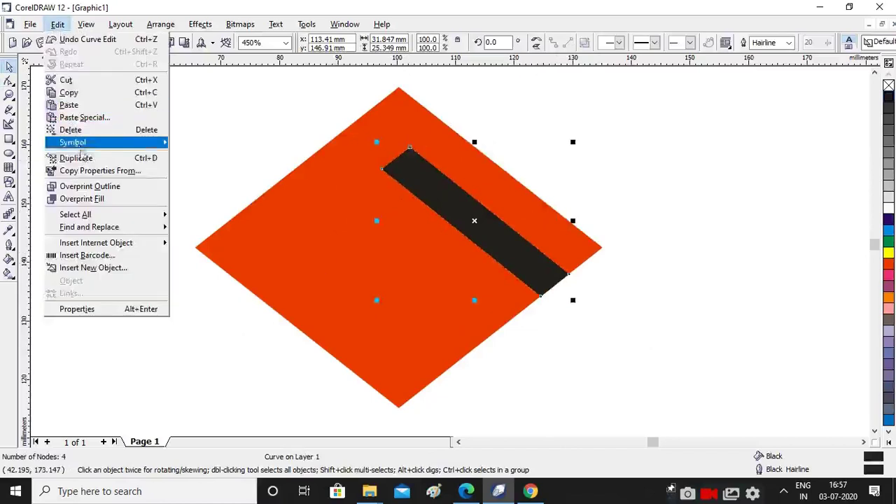
left_click(105, 156)
mouse_move(337, 256)
left_mouse_down()
mouse_move(340, 250)
mouse_move(320, 254)
left_mouse_up()
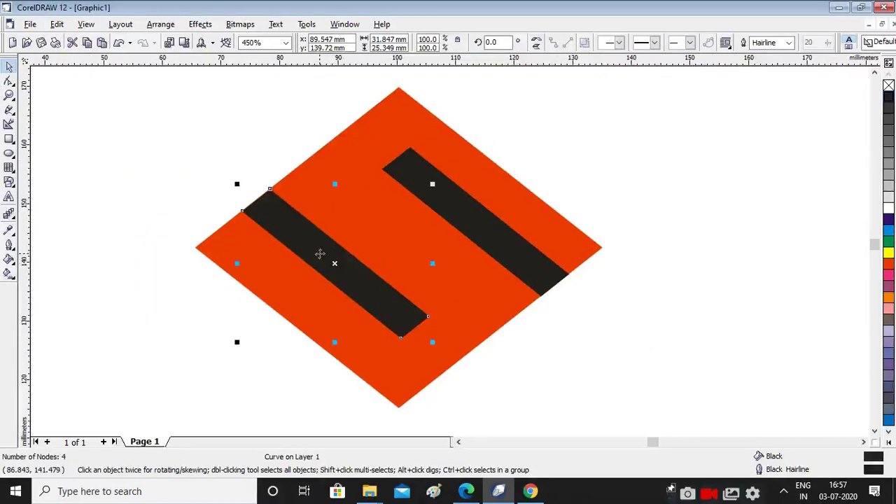
left_click(657, 289)
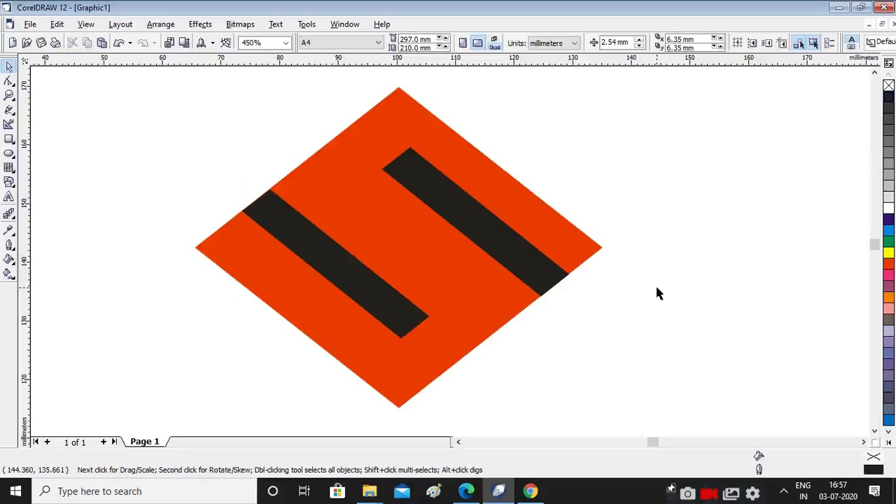
Step: Nudge both black bars into alignment with the diamond's edges, centring the left bar at about X 90.3, Y 140.5 mm
scroll(281, 209, "up", 2)
left_click_drag(430, 282, 424, 280)
scroll(424, 281, "down", 8)
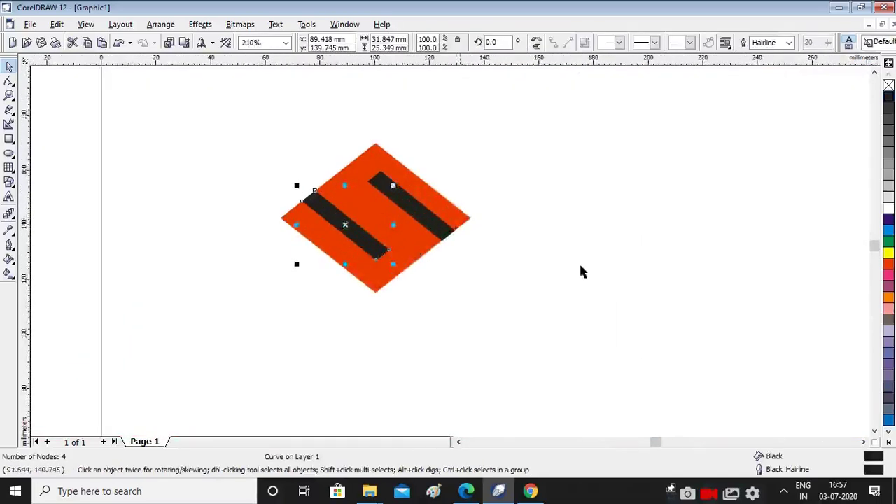
left_click(581, 272)
scroll(316, 186, "up", 2)
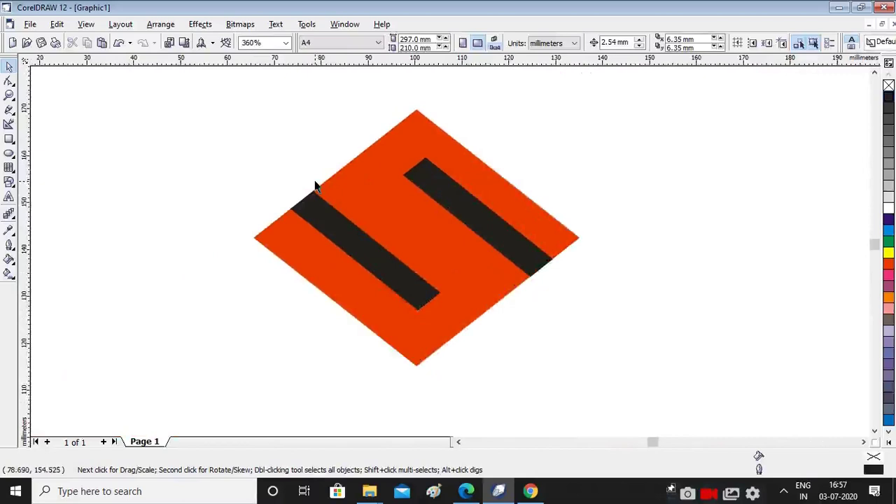
left_click_drag(342, 249, 346, 245)
left_click_drag(504, 237, 501, 240)
left_click(284, 162)
scroll(303, 182, "up", 5)
left_click_drag(340, 283, 343, 280)
scroll(339, 185, "down", 5)
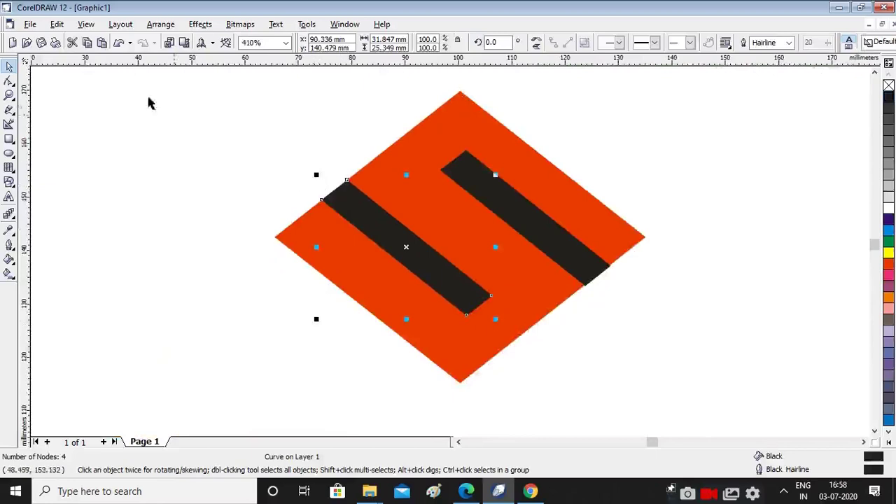
Step: Move the left bar's outer lower node to about 79.2, 145.9 mm so that its left end is vertical
left_click(9, 82)
scroll(330, 202, "up", 1)
left_click_drag(306, 195, 342, 222)
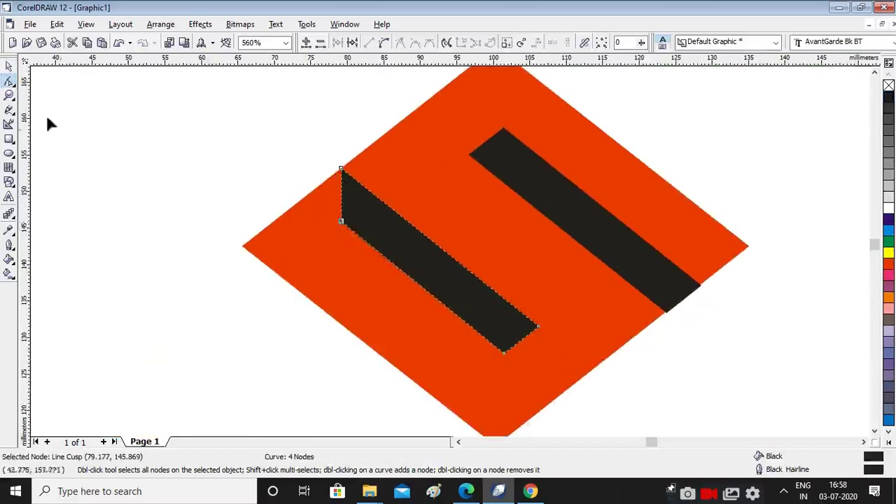
left_click(9, 66)
Step: Duplicate the red diamond, place the copy against its lower-left side and fill the copy with black
scroll(415, 183, "down", 3)
left_click(596, 187)
left_click(503, 164)
left_click(57, 24)
left_click(72, 158)
left_click_drag(503, 168, 401, 254)
left_click(891, 100)
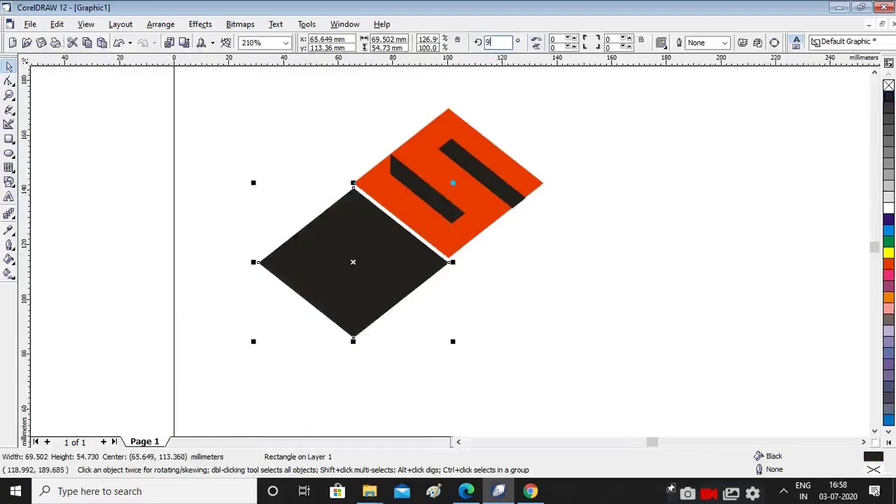
Step: Rotate the black copy to 90 degrees, mirror it vertically and align its upper-right corner with the red diamond's bottom corner
type("90")
key("Return")
left_click_drag(365, 238, 401, 277)
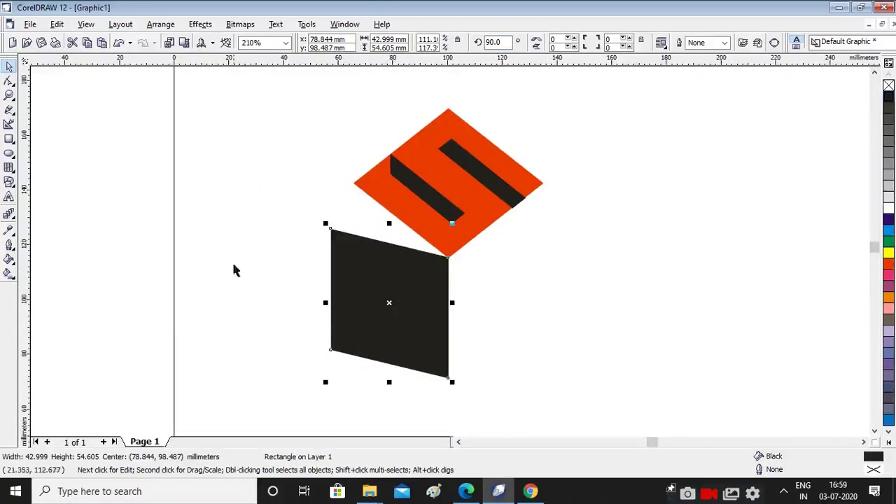
left_click(537, 46)
Step: Skew the black panel upward on its left side until its top edge follows the red diamond's lower-left edge
left_click(370, 256)
left_click_drag(324, 303, 335, 241)
scroll(346, 247, "up", 3)
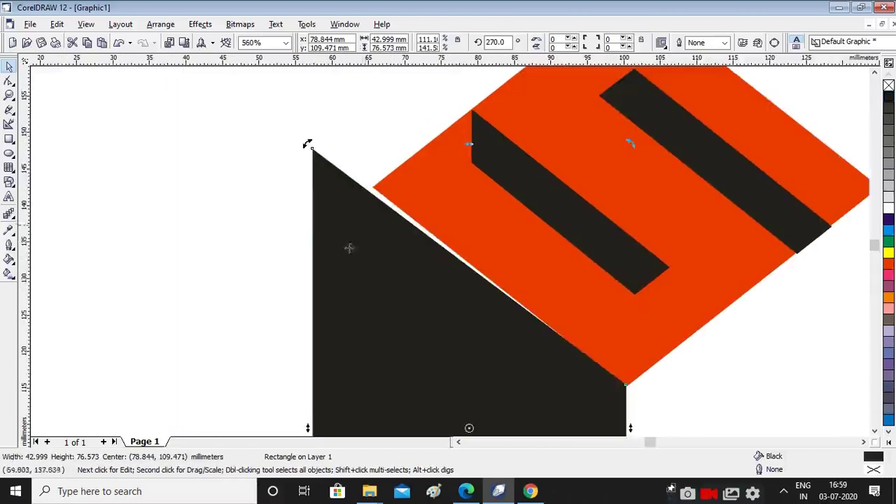
left_click_drag(307, 418, 307, 418)
scroll(382, 280, "down", 3)
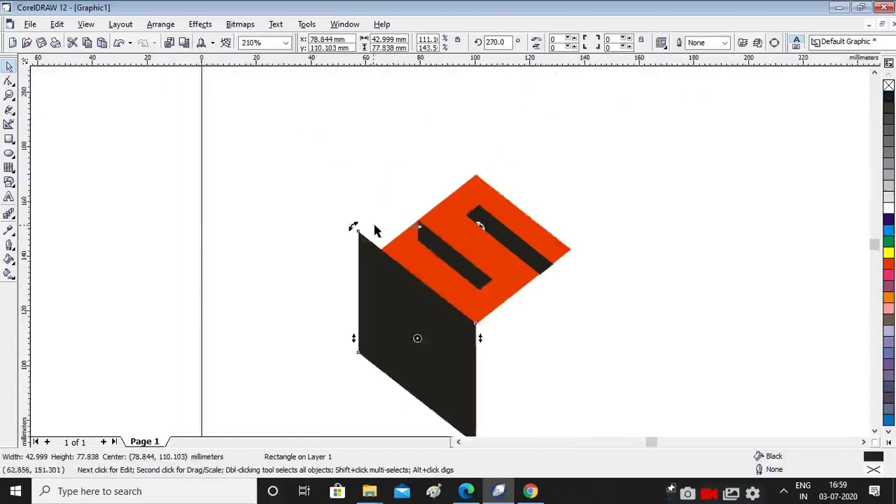
left_click(374, 227)
Step: Draw a tall rectangle over the part of the black panel that overhangs the red diamond's left corner
key("F4")
key("F6")
left_click_drag(257, 115, 331, 372)
key("space")
Step: Trim the overhang off the black panel with the tall rectangle and delete that rectangle
left_click(376, 252, "shift")
left_click(631, 42)
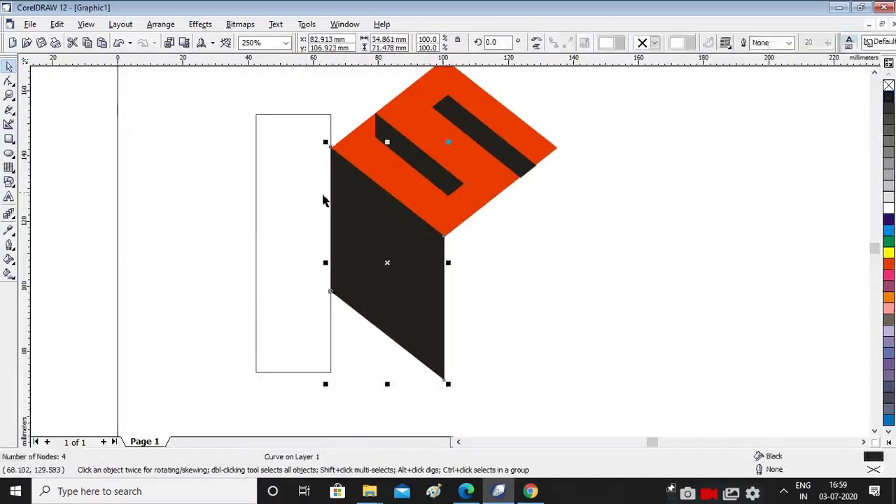
left_click(331, 196)
key("Delete")
Step: Move the two end nodes of the upper black bar slightly so that its lower-right end sits flush with the diamond's edge
scroll(399, 210, "up", 3)
scroll(517, 221, "down", 3)
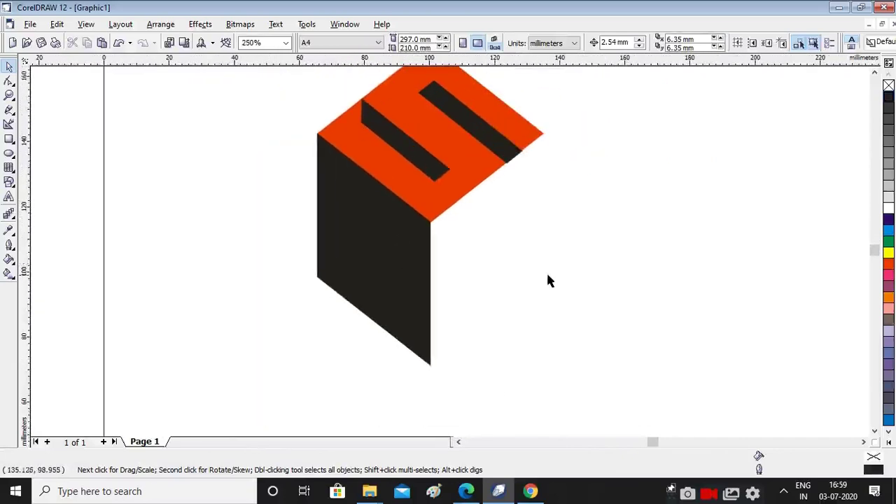
scroll(463, 180, "down", 3)
key("F2")
left_click_drag(407, 98, 499, 263)
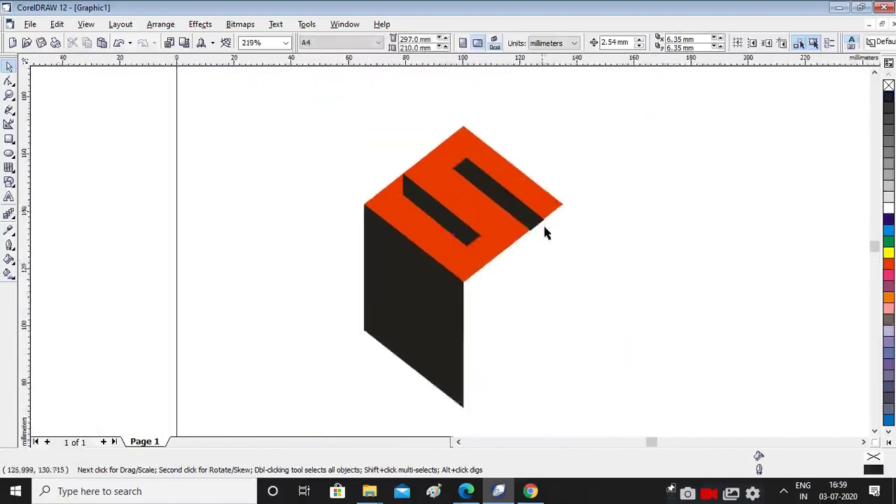
scroll(546, 231, "up", 1)
left_click(9, 81)
left_click(468, 173)
scroll(547, 205, "up", 2)
left_click_drag(432, 126, 580, 370)
scroll(471, 291, "up", 1)
left_click_drag(488, 313, 485, 311)
scroll(421, 221, "down", 4)
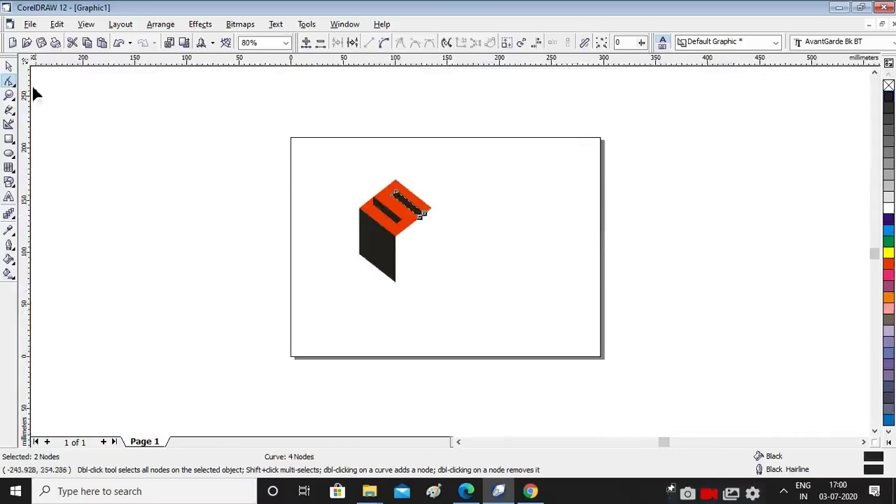
left_click(10, 66)
Step: Duplicate the upper black bar and place the copy to the right of the black panel
scroll(354, 229, "up", 2)
left_click(496, 165)
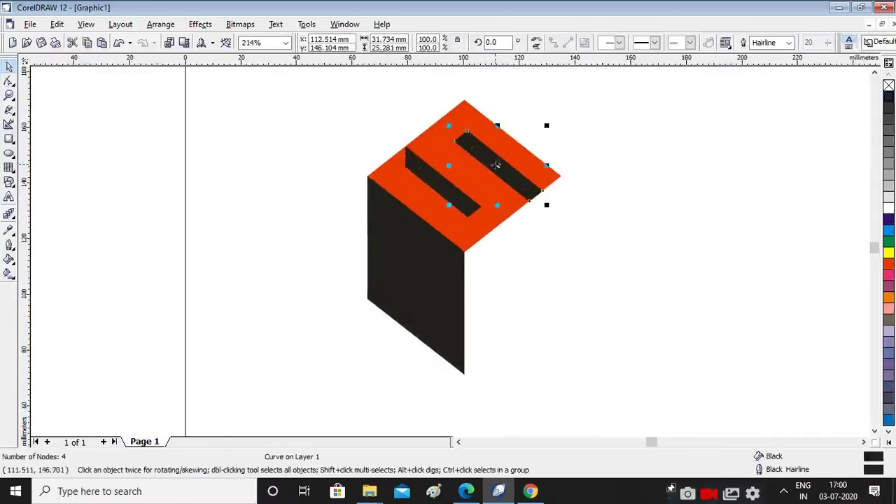
left_click(62, 27)
left_click(84, 164)
left_click_drag(514, 146, 526, 300)
Step: Rotate the copied bar to about 231.6 degrees so that it stands upright, and move it closer to the black panel
left_click(527, 301)
left_click_drag(575, 343, 526, 358)
left_click(529, 290)
left_click_drag(529, 290, 512, 289)
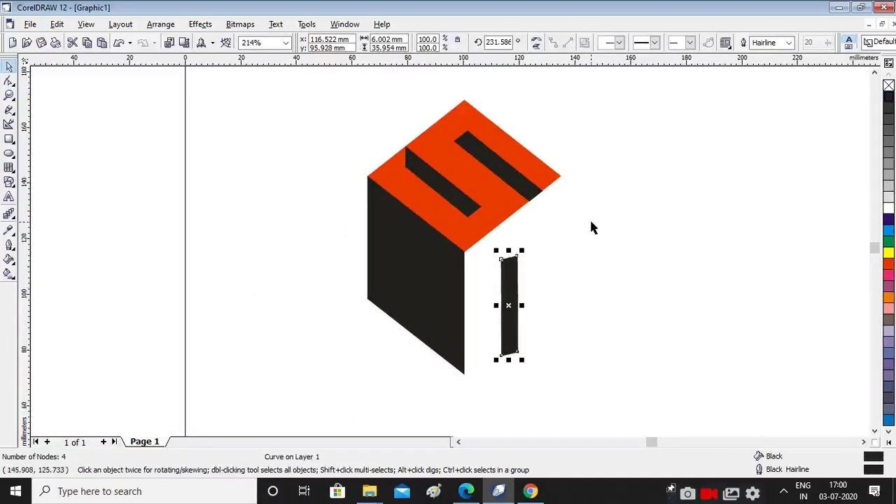
Step: Raise the upright bar's upper-right and lower-left nodes to give both ends slants matching the cube's perspective
left_click(10, 81)
scroll(526, 254, "up", 2)
left_click(535, 210)
left_click_drag(534, 210, 533, 198)
left_click(506, 218)
left_click_drag(507, 382, 510, 365)
key("space")
Step: Duplicate the upright bar and position the two bars side by side on the cube's open right face
scroll(519, 280, "down", 2)
left_click(407, 260)
left_click(58, 24)
left_click(76, 144)
left_click_drag(425, 237, 399, 250)
left_click(402, 246)
left_click(605, 227)
Step: Recolor the cube's top diamond, trying orange first and finishing with a magenta fill
scroll(602, 231, "down", 2)
scroll(462, 238, "up", 1)
left_click(471, 229)
left_click(471, 229)
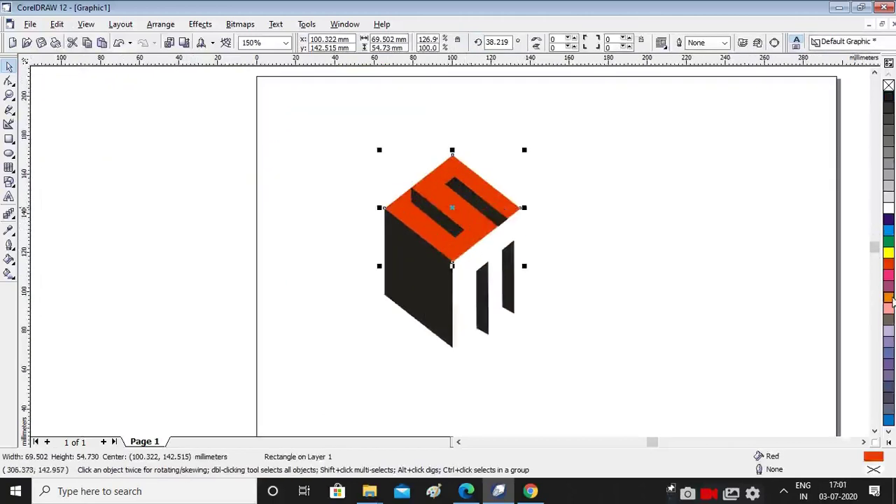
left_click(889, 298)
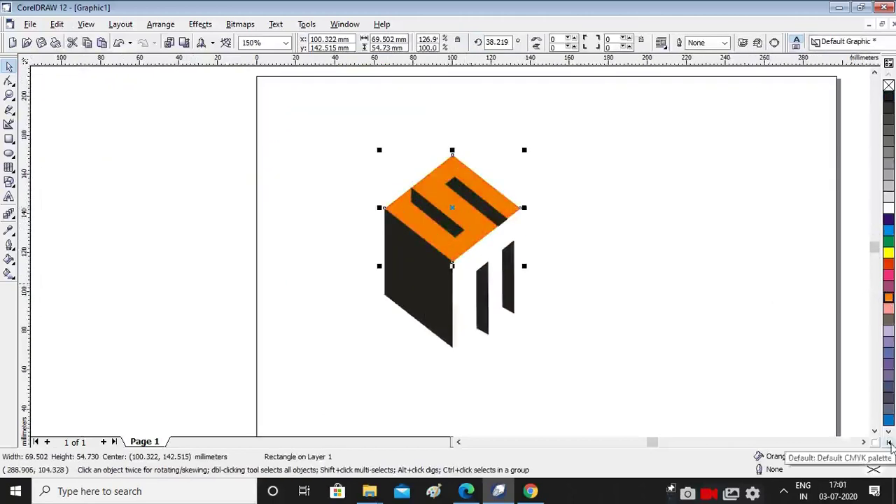
left_click(888, 275)
left_click(619, 306)
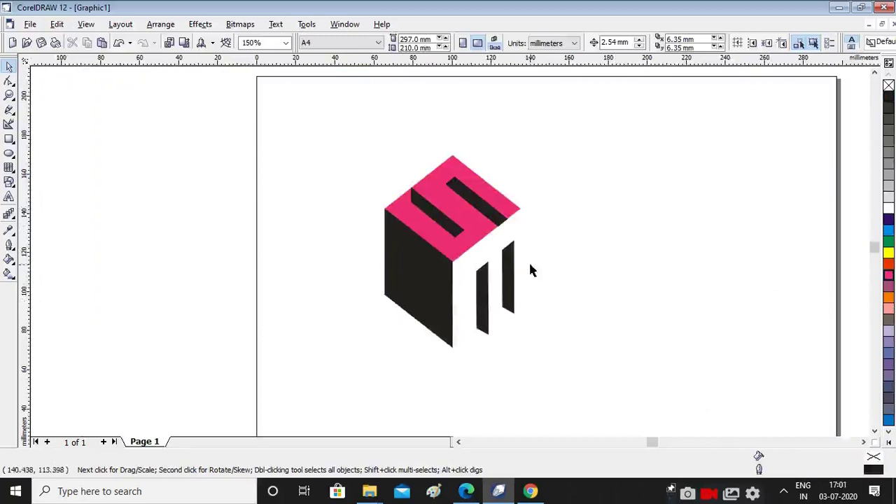
Step: Convert the cube's magenta top diamond to curves
scroll(406, 196, "up", 2)
left_click(416, 224)
right_click(467, 150)
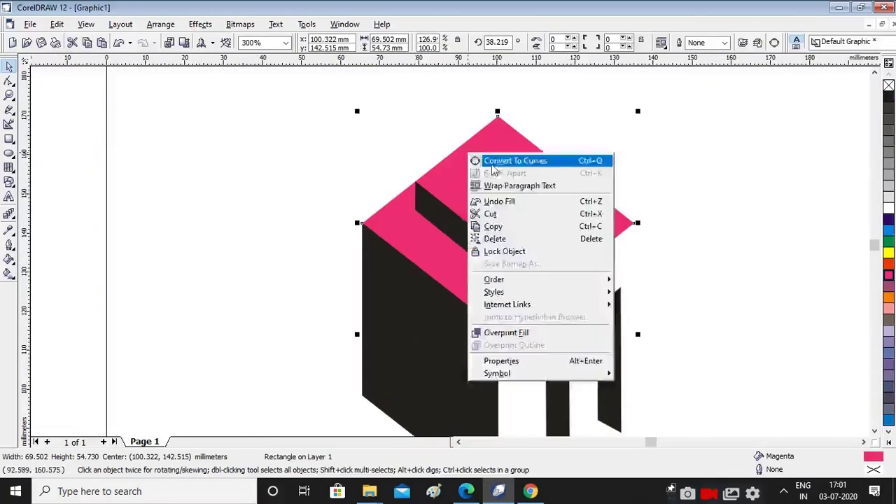
left_click(483, 161)
Step: Add three nodes to the diamond's upper-left edge and pull the middle one inward to open a notch at the first black stripe
key("F10")
scroll(405, 210, "up", 1)
scroll(408, 210, "up", 1)
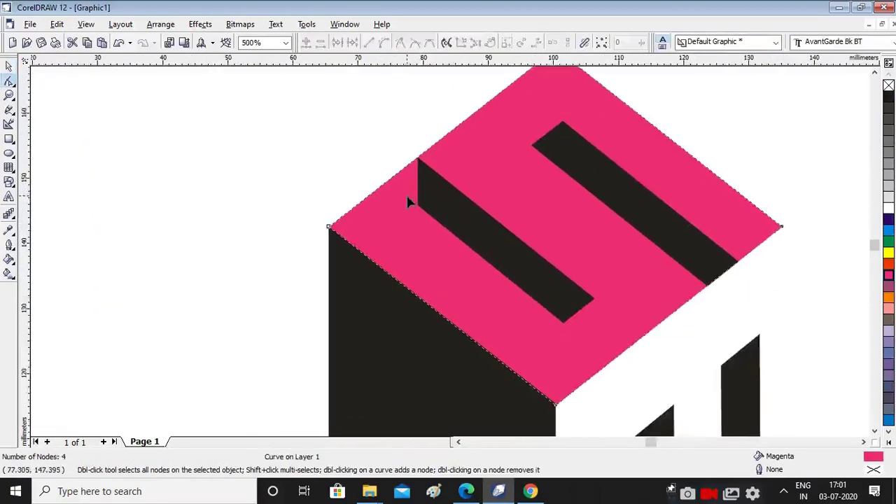
double_click(391, 178)
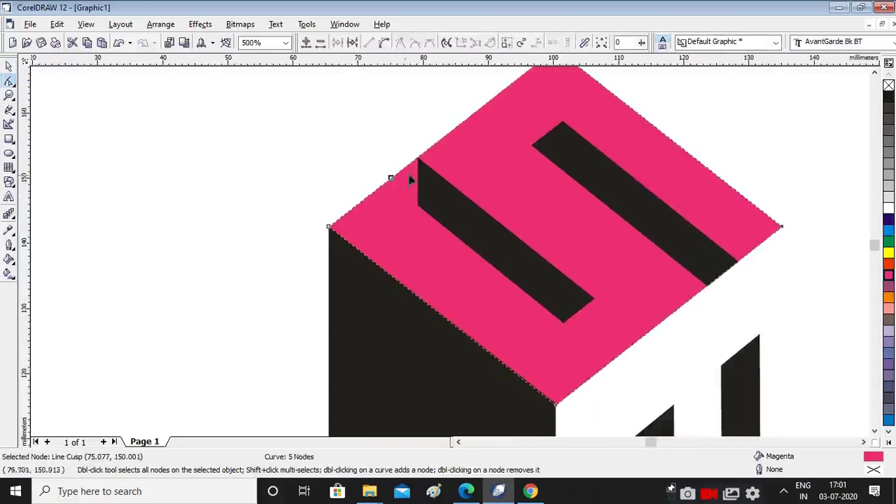
double_click(415, 160)
double_click(403, 170)
left_click_drag(403, 170, 418, 205)
scroll(419, 180, "up", 1)
left_click_drag(411, 147, 414, 145)
scroll(414, 145, "down", 3)
left_click(9, 66)
left_click(226, 142)
key("F2")
left_click_drag(360, 101, 507, 276)
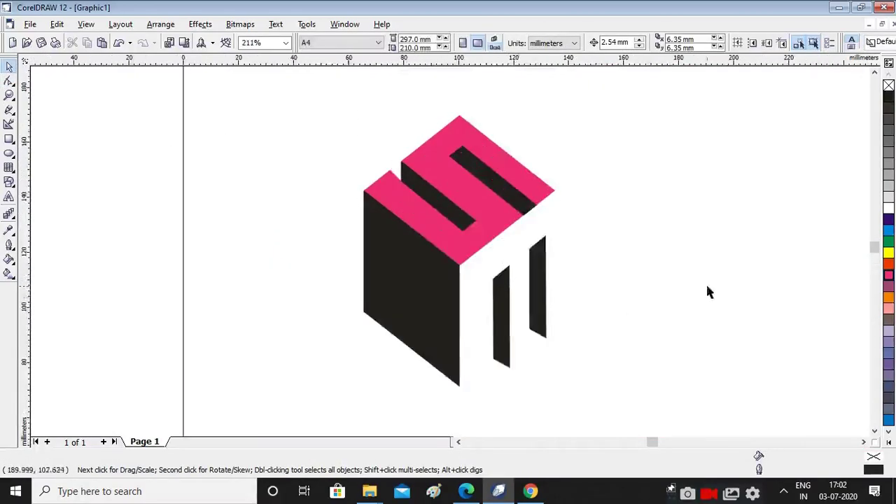
Step: Fine-tune the outer node on the lower-left side of the notch in the magenta top
scroll(380, 154, "up", 5)
key("F10")
left_click(376, 146)
left_click_drag(376, 145, 371, 148)
key("shift+F4")
left_click(9, 67)
left_click(227, 141)
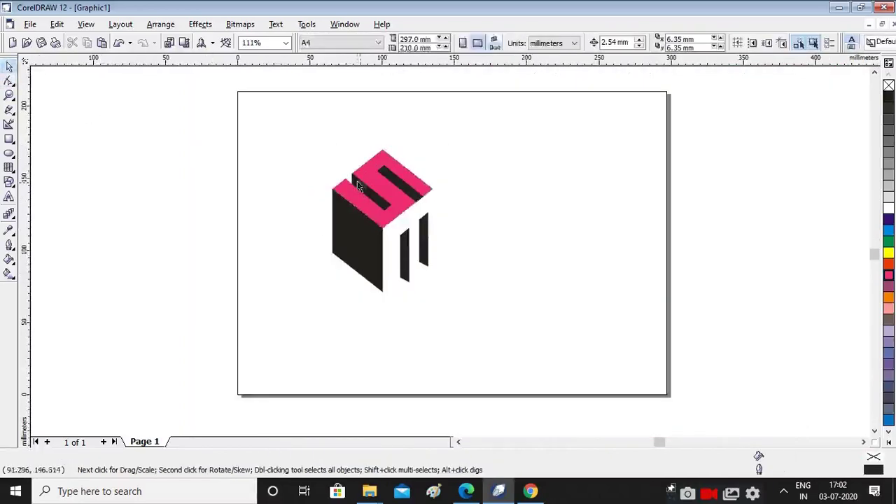
key("F2")
left_click_drag(288, 133, 492, 326)
key("F3")
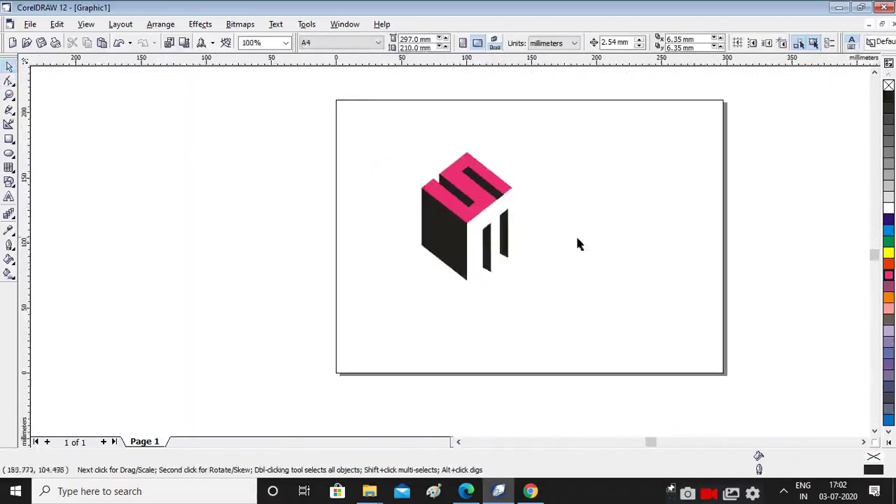
Step: Move the whole cube logo slightly toward the left side of the page
key("ctrl+a")
left_click_drag(479, 199, 440, 205)
key("Escape")
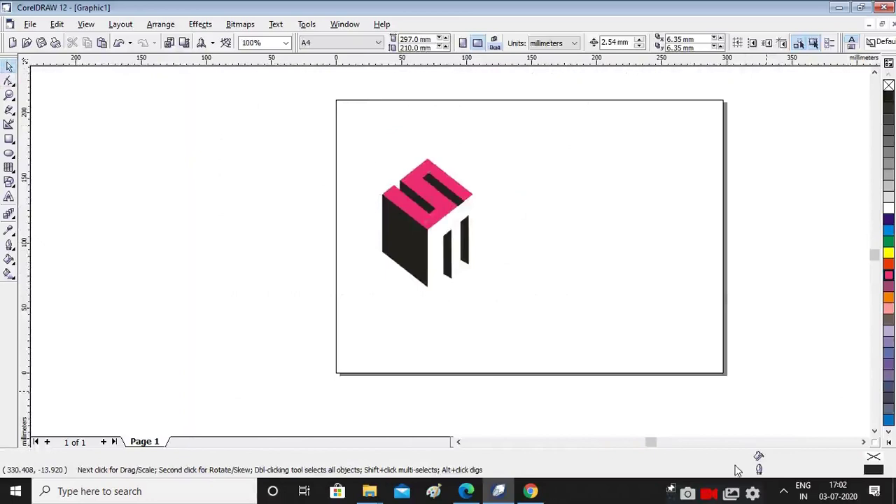
Step: Save the drawing to the Desktop as Logo in CDR format
left_click(41, 42)
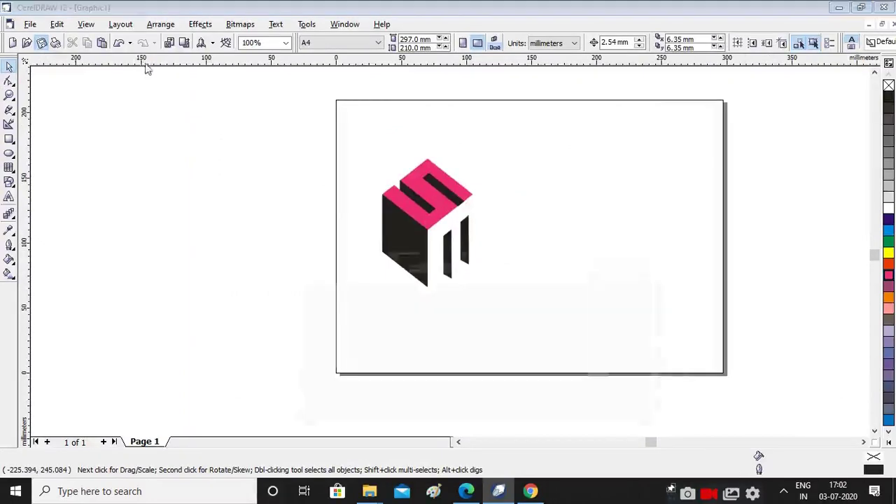
left_click(262, 155)
left_click(417, 291)
type("Logo")
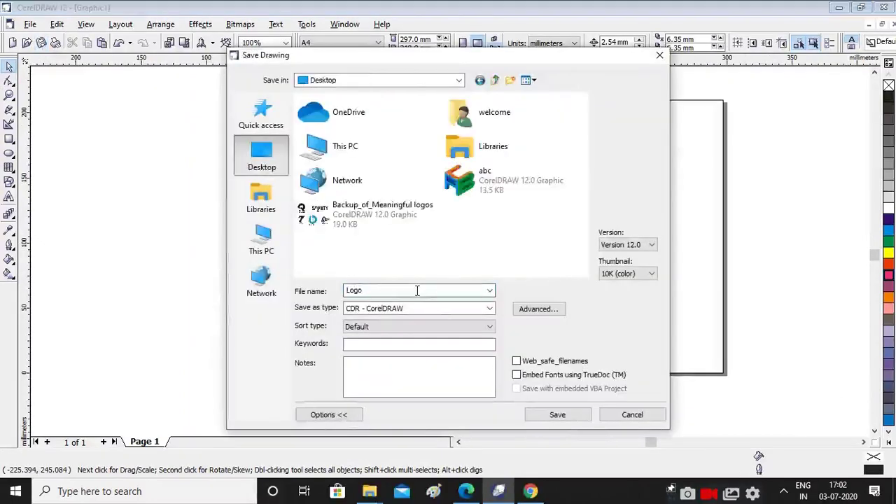
left_click(573, 416)
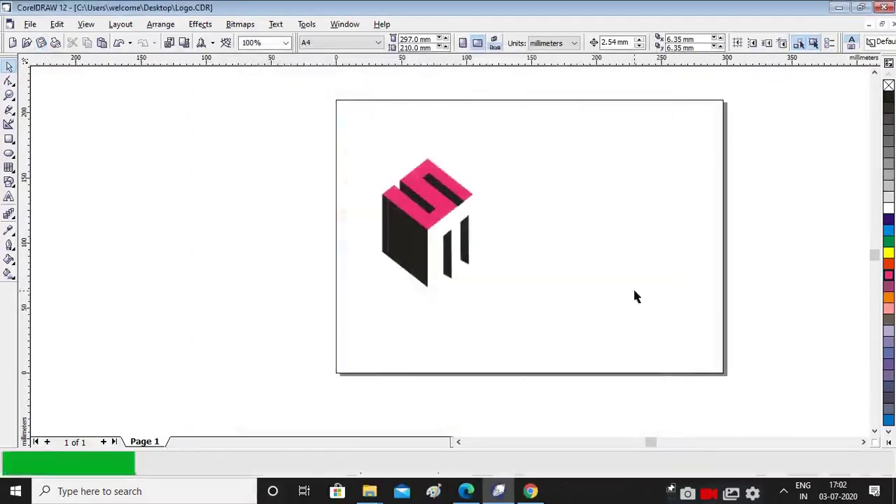
Step: Add the letter R as artistic text beside the cube logo and enlarge it to about 260 points
left_click(9, 198)
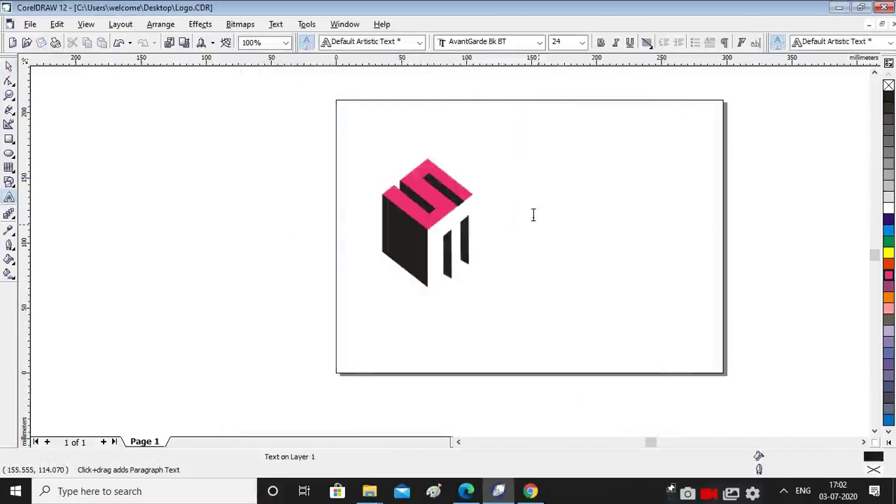
left_click(540, 219)
type("R")
key("ctrl+space")
left_click_drag(547, 226, 588, 292)
left_click_drag(571, 268, 550, 255)
left_click_drag(568, 269, 586, 294)
left_click_drag(568, 276, 555, 269)
Step: Set the letter R's font to Bell MT
left_click(864, 443)
left_click(864, 443)
left_click(864, 442)
left_click(507, 44)
key("Down")
key("Down")
key("Down")
scroll(508, 45, "down", 3)
left_click(829, 449)
left_click(493, 44)
scroll(493, 44, "down", 2)
key("Down")
key("Down")
key("Down")
key("Down")
key("Down")
key("Down")
key("Down")
key("Down")
key("Down")
key("Down")
key("Down")
key("Down")
key("Down")
key("Down")
key("Down")
key("Down")
key("Down")
key("Up")
key("Up")
key("Up")
key("Down")
key("Down")
key("Down")
key("Down")
key("Down")
key("Down")
key("Down")
key("Down")
key("Up")
key("Up")
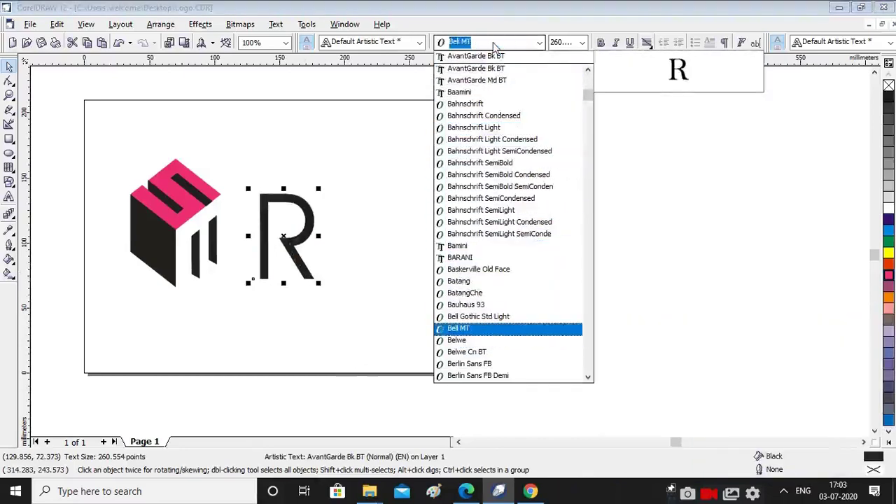
key("Return")
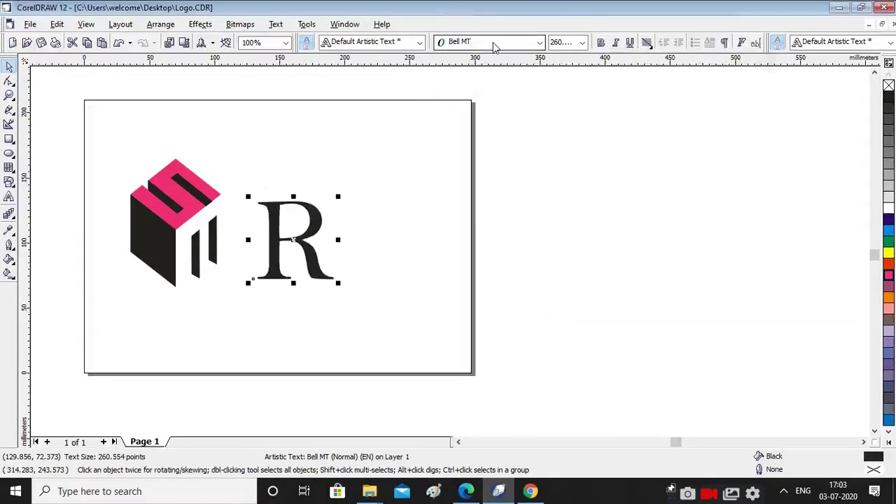
left_click(729, 259)
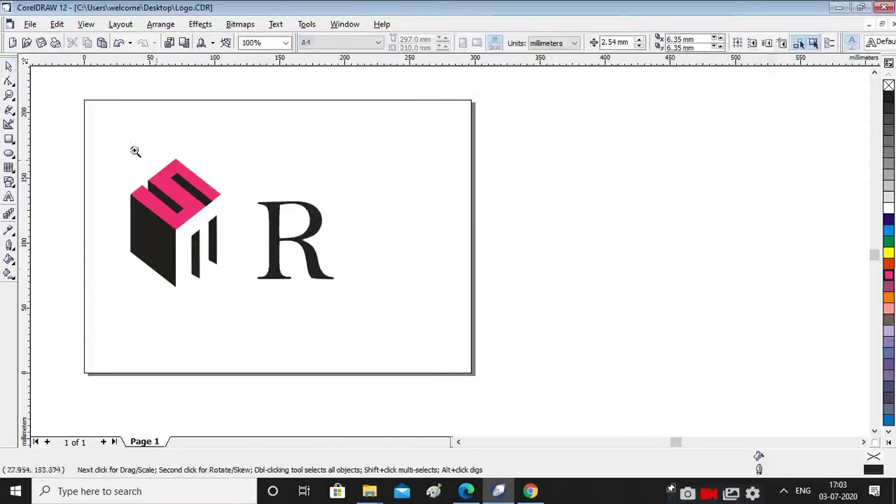
Step: Trim the stem off the R with a rectangle about 28 by 95 mm, and delete the rectangle
scroll(259, 226, "up", 2)
key("F6")
left_click_drag(441, 177, 501, 387)
key("space")
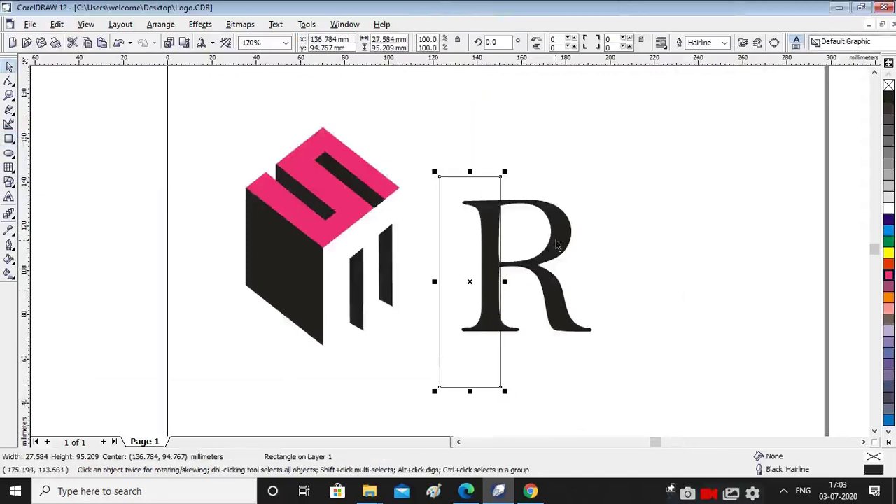
left_click(558, 245, "shift")
left_click(631, 43)
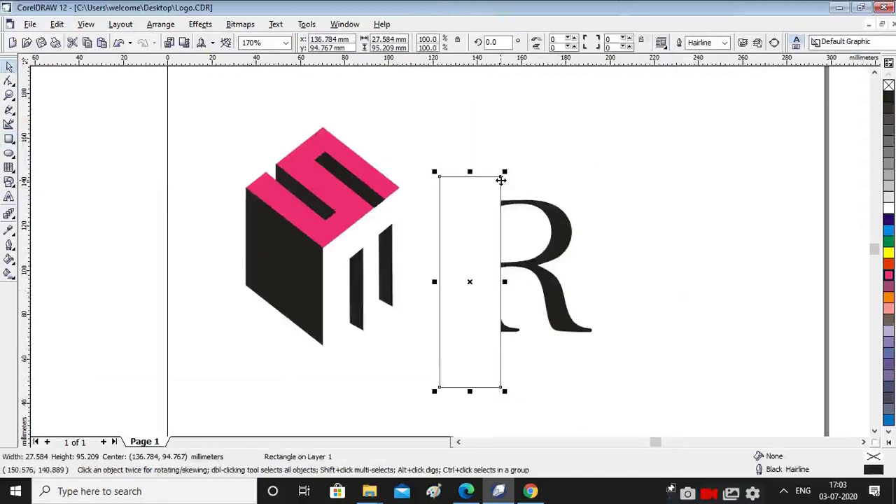
key("Delete")
Step: Trim away the R's leftover stem serif with a rectangle about 16 by 18 mm, and delete the rectangle
key("F6")
left_click_drag(491, 312, 527, 352)
key("space")
left_click(551, 289, "shift")
left_click(630, 43)
left_click(619, 85)
left_click(526, 335)
key("Page_Down")
left_click(494, 314)
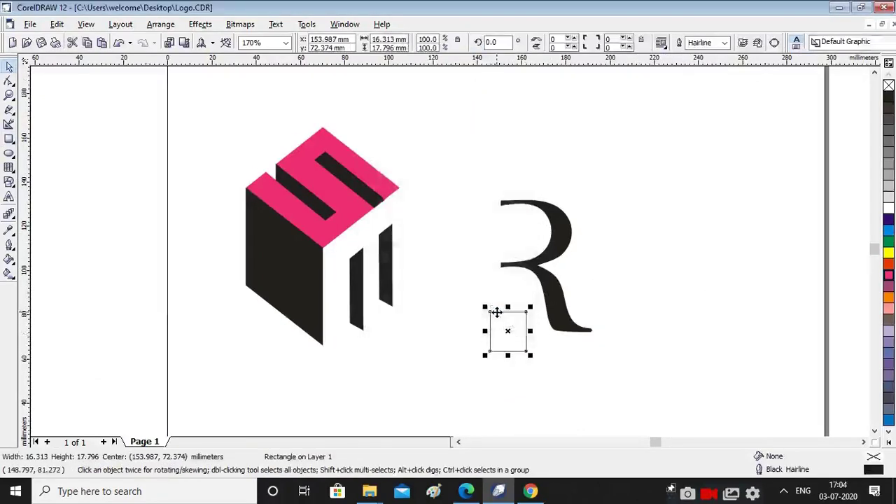
key("Delete")
Step: Add a letter F in Bell MT, enlarge it to match the R's height and place it directly beside the R
scroll(494, 315, "up", 1)
left_click(9, 197)
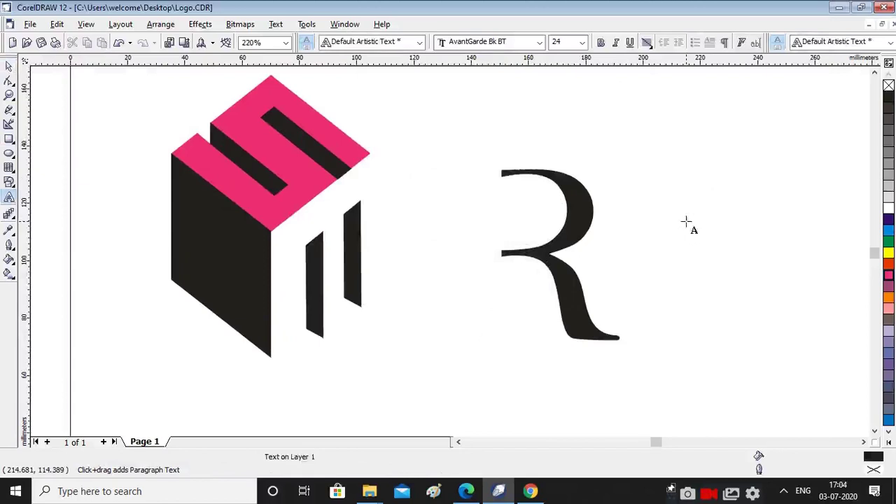
left_click(688, 214)
left_click(492, 43)
left_click(459, 67)
key("ctrl+space")
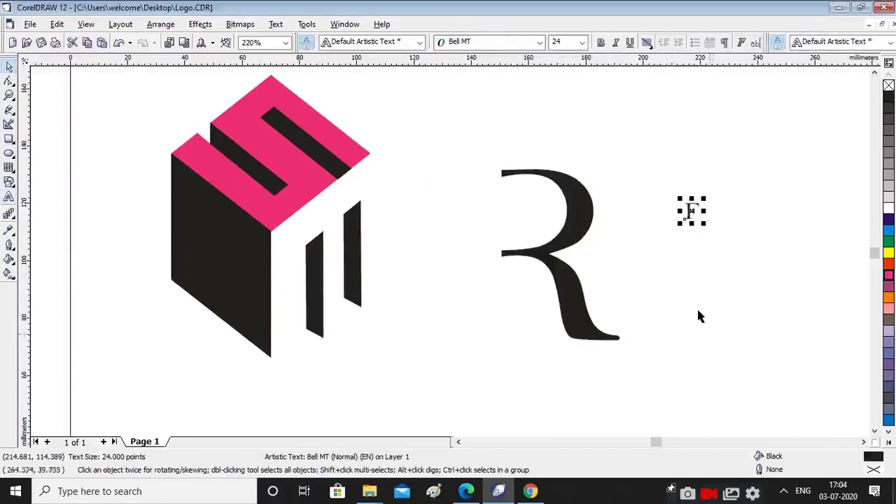
left_click_drag(633, 270, 760, 347)
left_click_drag(574, 236, 637, 235)
Step: Trim the stem off the F with a rectangle about 26 by 92 mm, moving both clear of the R, and delete the rectangle
key("F6")
left_click_drag(576, 137, 651, 400)
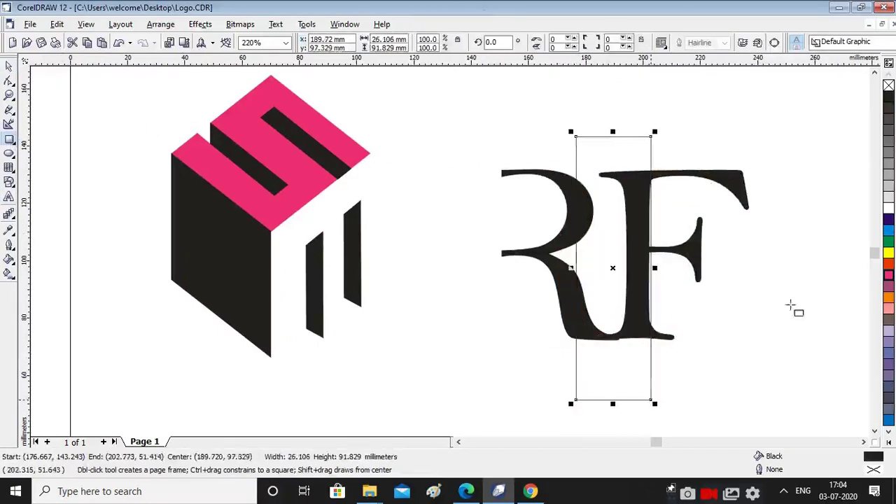
key("space")
left_click(696, 175, "shift")
left_click_drag(690, 175, 741, 182)
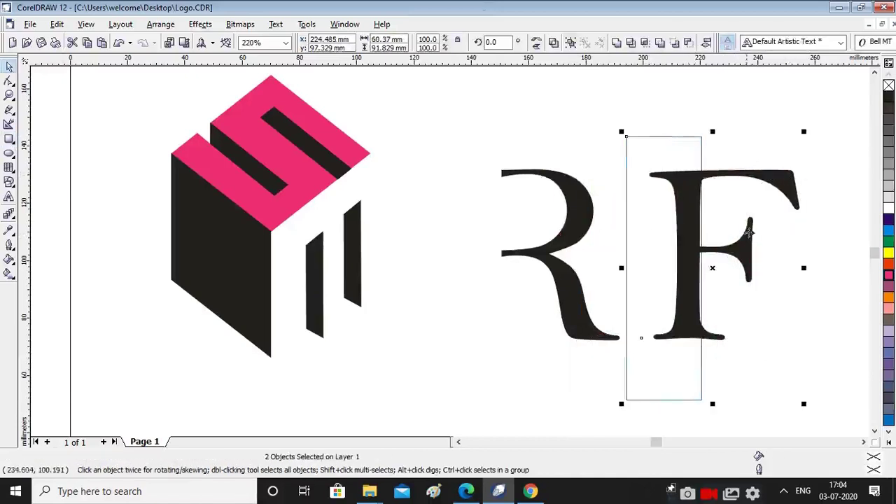
left_click(631, 43)
left_click(702, 138)
key("Delete")
Step: Trim away the F's leftover bottom serif with a small rectangle and delete the leftover pieces
key("F6")
left_click_drag(689, 318, 755, 371)
left_click(630, 44)
left_click(725, 332)
left_click(721, 318)
key("Delete")
Step: Move the trimmed F up against the R to form the RF monogram
left_click_drag(743, 245, 609, 249)
left_click(777, 273)
scroll(550, 212, "down", 2)
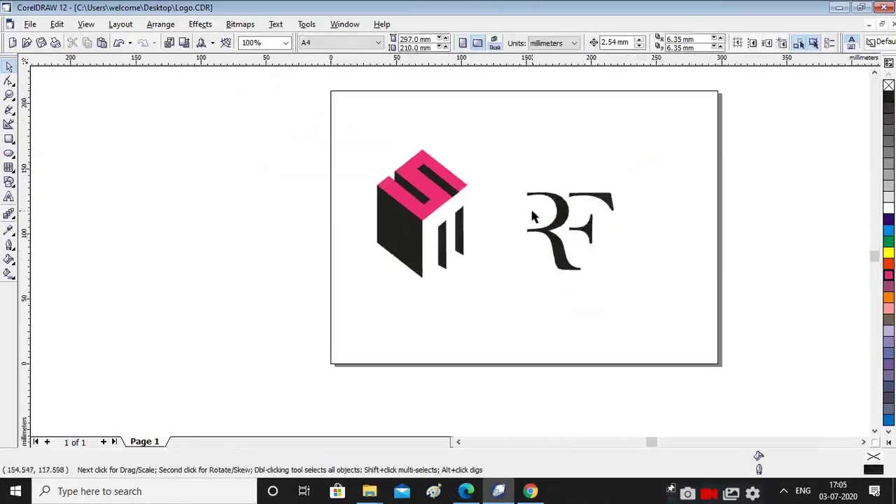
Step: Shift the RF monogram slightly up and left, and fill both letters with Sky Blue
left_click_drag(494, 150, 635, 291)
left_click(889, 298)
left_click_drag(565, 260, 556, 245)
left_click(889, 420)
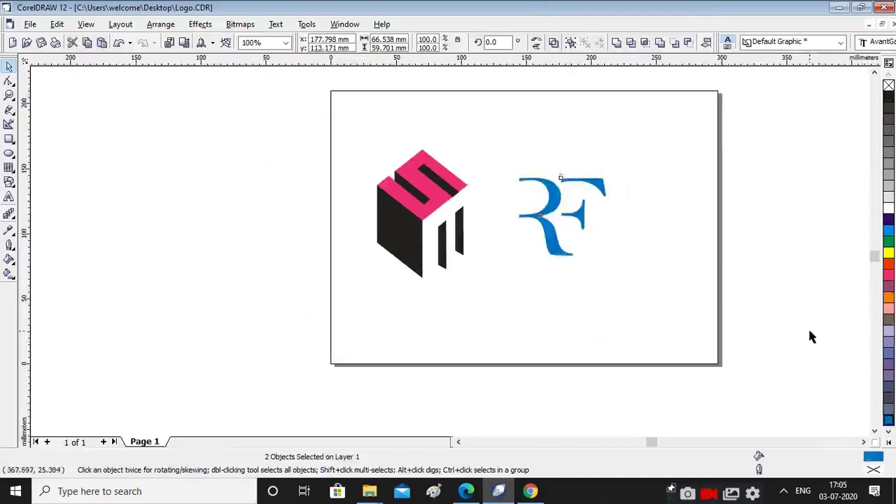
left_click(815, 356)
Step: Nudge the blue F slightly to the right to adjust its gap from the R
scroll(603, 216, "up", 3)
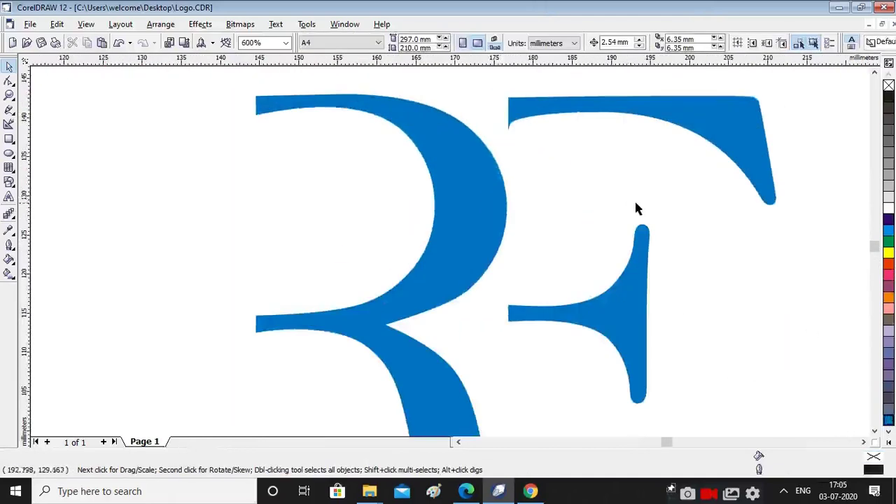
scroll(628, 203, "down", 2)
scroll(638, 207, "up", 1)
left_click_drag(641, 243, 646, 244)
scroll(646, 242, "down", 3)
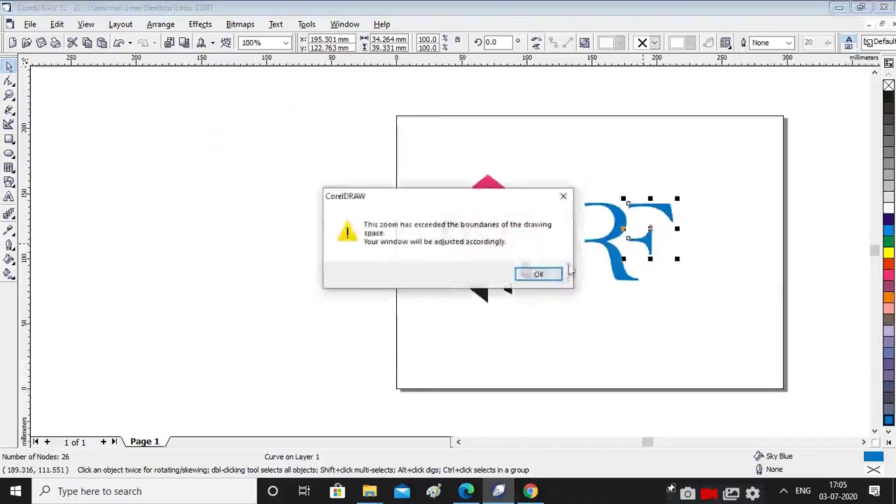
left_click(535, 274)
left_click(500, 273)
key("F4")
scroll(489, 182, "down", 1)
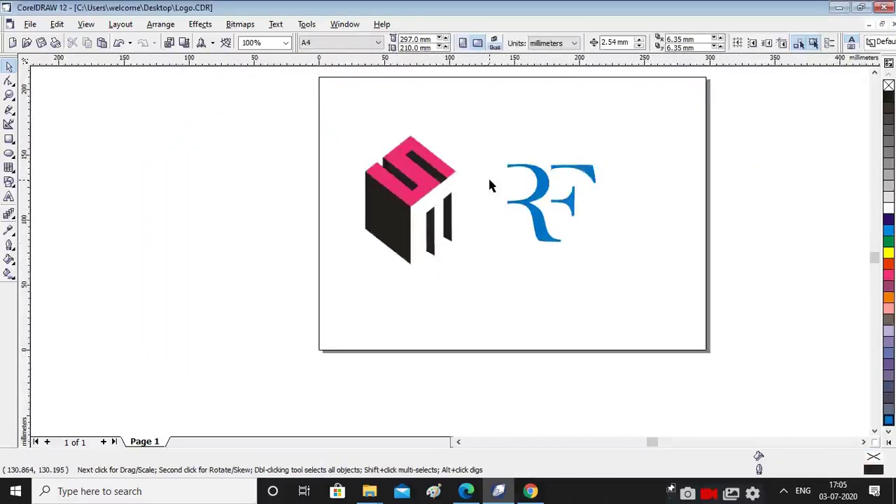
Step: Add the letter T as artistic text to the right of the RF monogram and enlarge it to about 142 points
scroll(490, 181, "down", 1)
key("F2")
left_click_drag(376, 125, 622, 245)
left_click(9, 197)
left_click(567, 247)
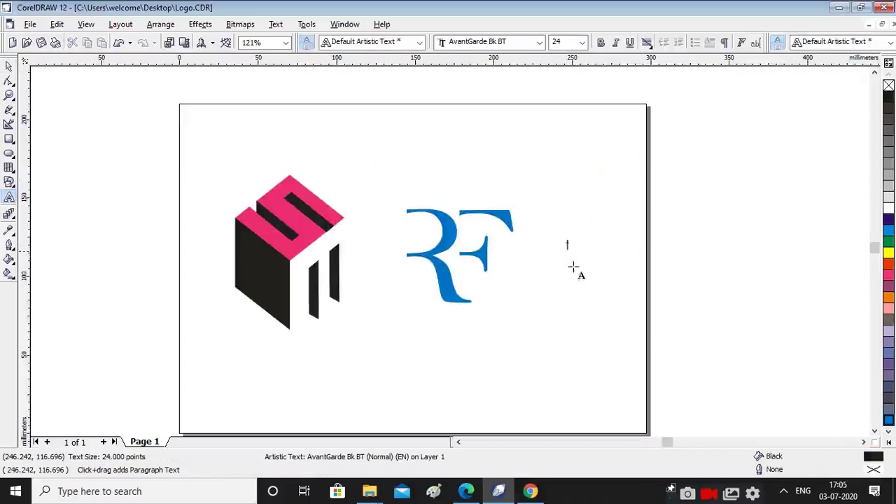
type("T")
key("ctrl+space")
left_click_drag(579, 257, 616, 298)
left_click(819, 442)
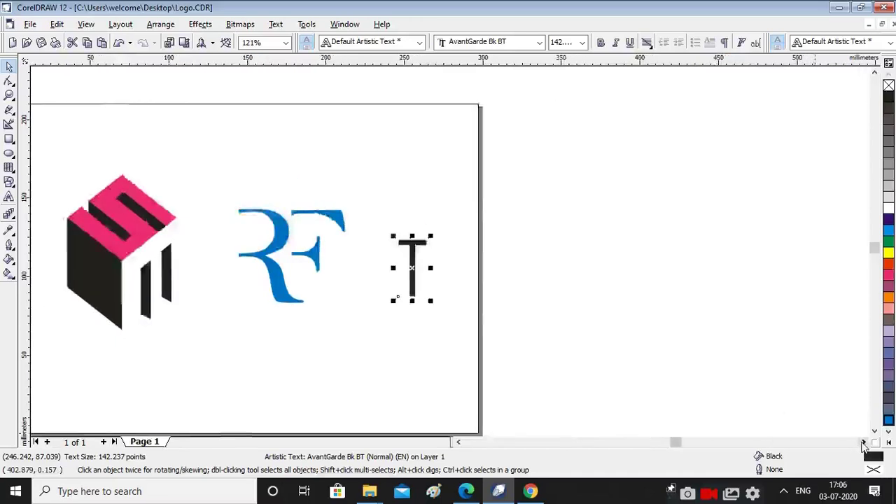
Step: Change the font of the letter T to BrowalliaUPC and make it bold
left_click(820, 441)
left_click(501, 42)
key("Down")
key("Down")
key("Down")
key("Down")
key("Down")
key("Down")
key("Down")
key("Down")
key("Down")
key("Down")
key("Down")
key("Down")
key("Down")
key("Down")
key("Down")
key("Down")
key("Down")
key("Down")
key("Down")
key("Down")
key("Down")
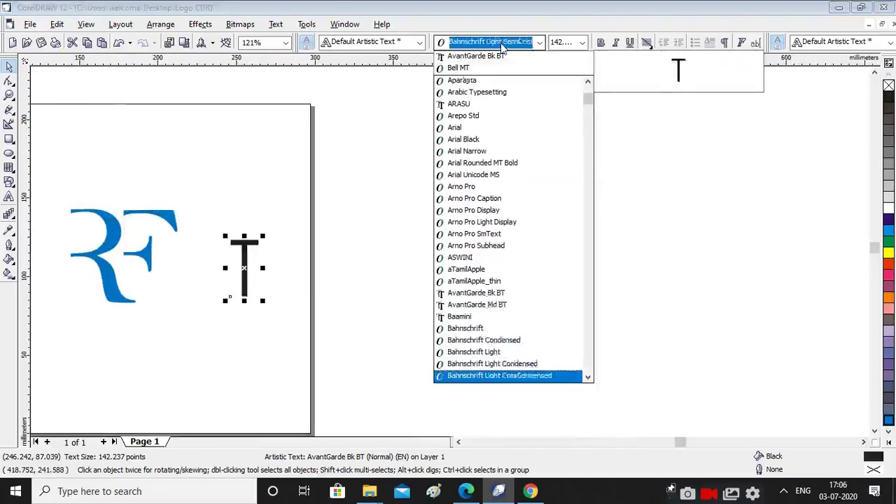
key("Down")
key("Down")
key("Down")
key("Down")
key("Down")
key("Down")
key("Down")
key("Down")
key("Down")
key("Down")
key("Down")
key("Down")
key("Down")
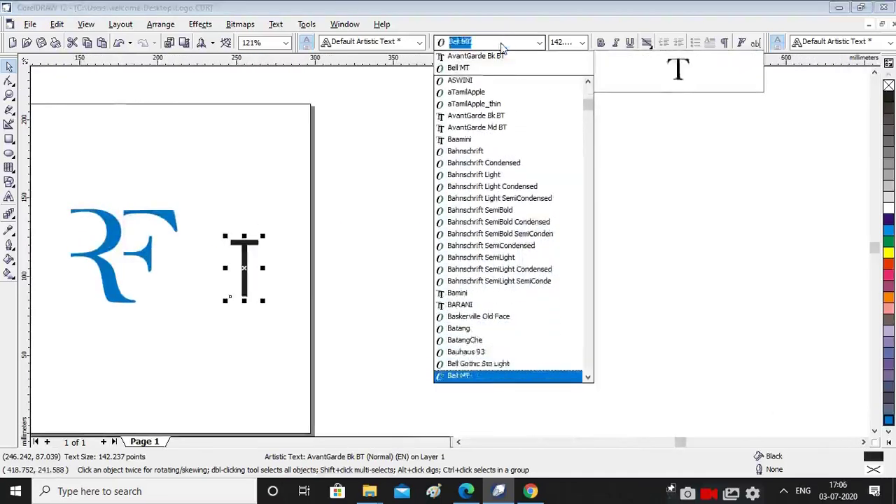
key("Down")
key("Down")
key("Down")
key("Down")
key("Down")
key("Down")
key("Down")
key("Down")
key("Down")
key("Down")
key("Down")
key("Down")
key("Down")
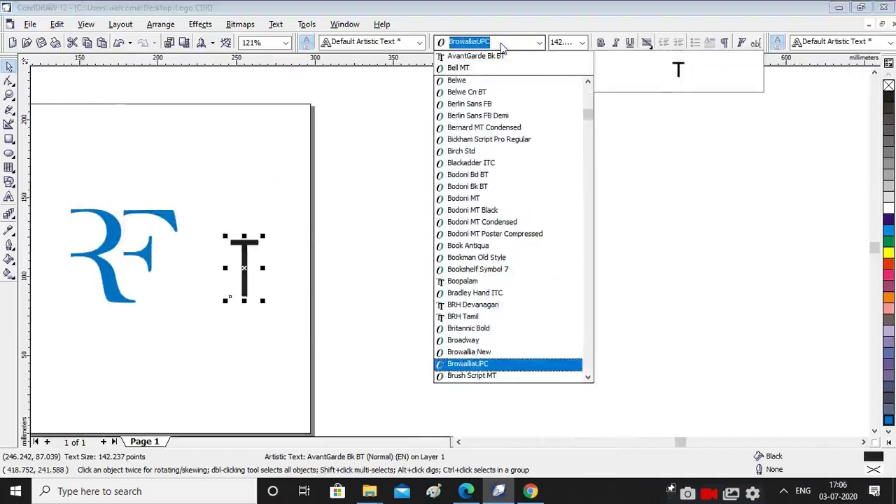
key("Return")
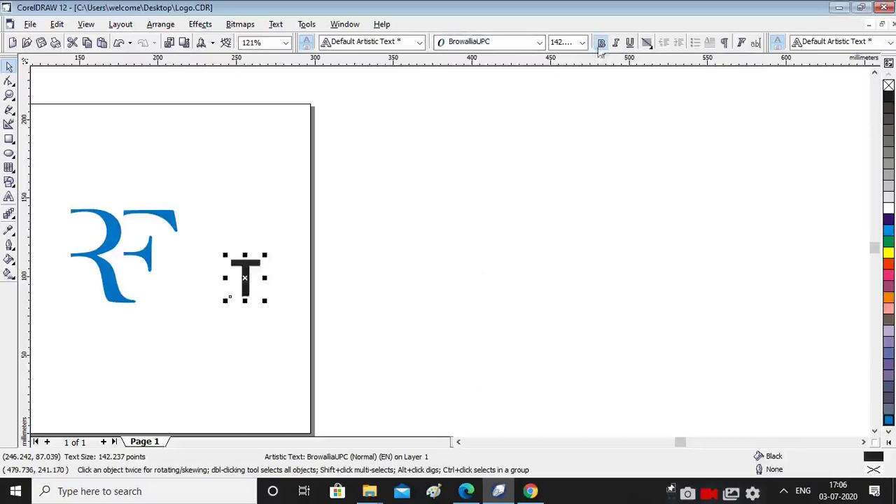
left_click(600, 44)
Step: Enlarge the T to about 363 points and position it just right of the RF monogram
scroll(649, 161, "down", 1)
left_click_drag(334, 230, 311, 202)
left_click_drag(368, 267, 376, 274)
left_click_drag(374, 204, 381, 198)
left_click_drag(349, 237, 351, 238)
Step: Convert the T to curves and deselect it
right_click(348, 227)
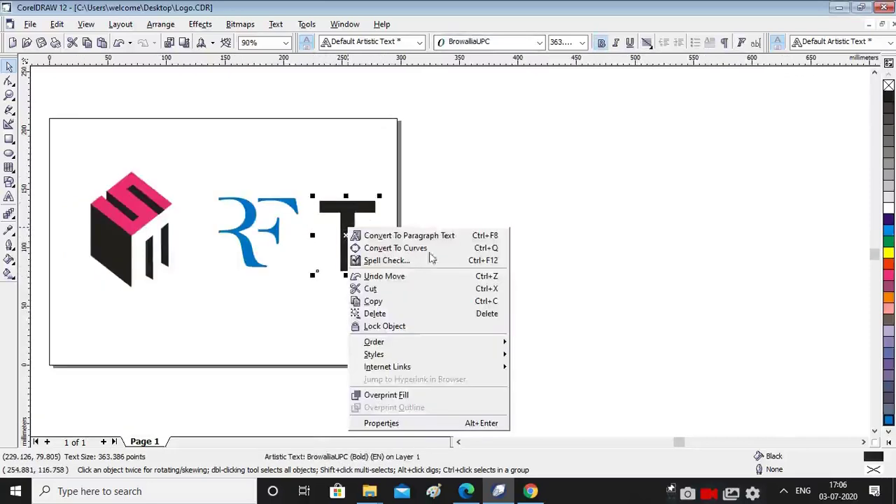
left_click(412, 247)
left_click(404, 279)
Step: Trim a gap about 3.7 mm wide through the T's left arm beside the stem using a tall rectangle, and delete the rectangle
scroll(440, 313, "up", 2)
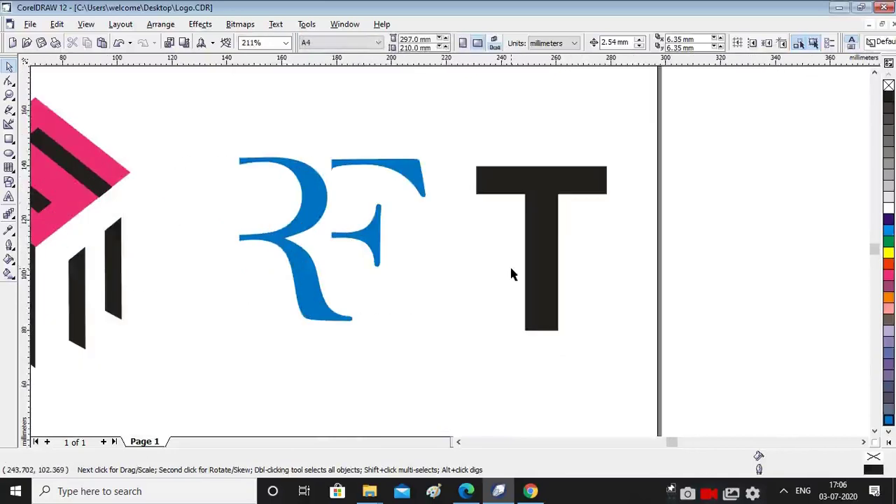
scroll(553, 185, "up", 1)
key("F6")
left_click_drag(499, 153, 525, 222)
key("space")
left_click_drag(498, 188, 505, 187)
left_click(537, 180, "shift")
left_click(634, 45)
left_click(517, 156)
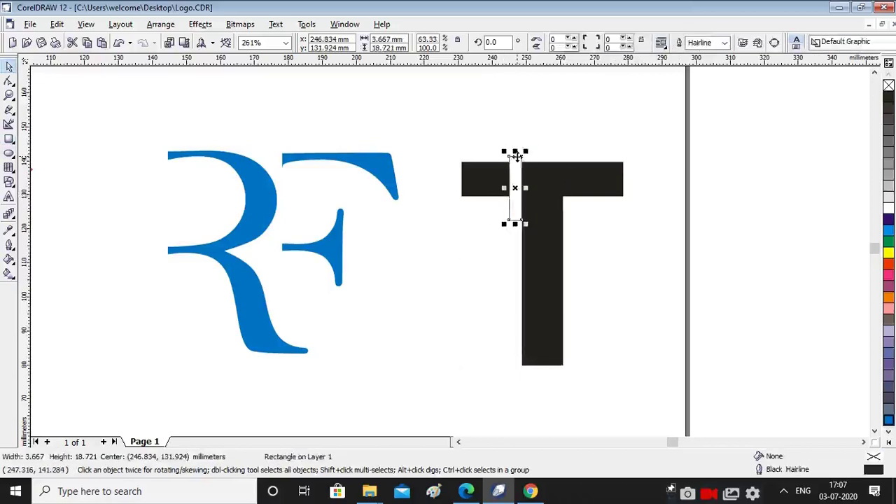
key("Delete")
Step: Round the outer upper-left corner of the T's stem into a smooth arc by adding nodes, removing the corner node and bending the segment
scroll(560, 186, "up", 2)
key("F10")
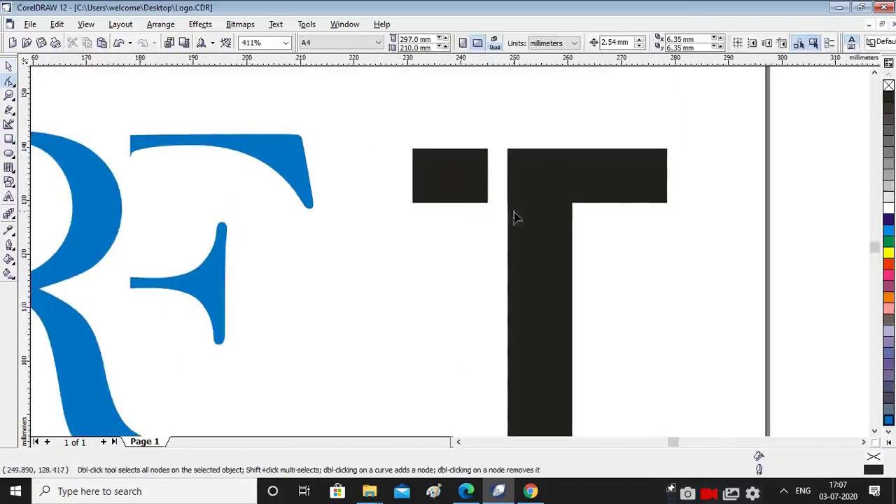
left_click(516, 218)
double_click(553, 149)
double_click(508, 203)
left_click_drag(554, 148, 563, 150)
double_click(508, 148)
right_click(534, 176)
left_click(564, 225)
left_click_drag(541, 184, 573, 149)
left_click(595, 241)
left_click(580, 221)
Step: Reshape the inner end of the T's detached left arm into a concave curve that follows the stem's rounded corner
left_click_drag(489, 206, 481, 208)
left_click_drag(490, 149, 515, 152)
right_click(497, 175)
key("s")
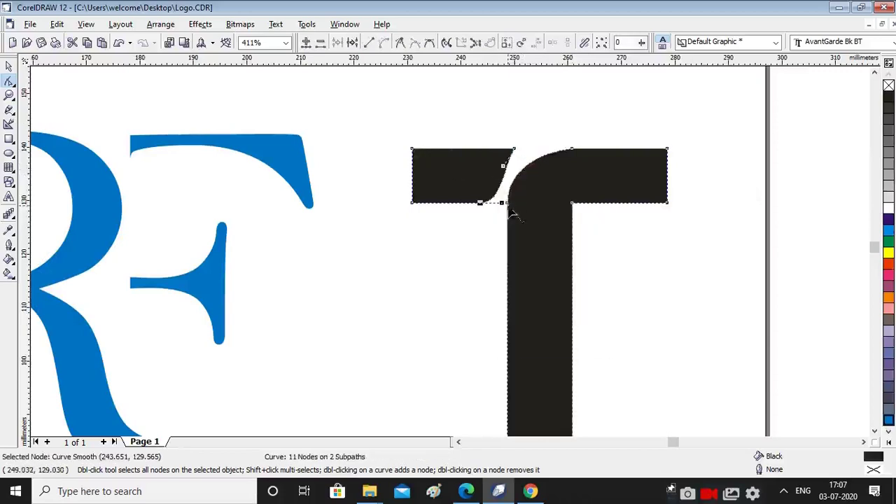
left_click_drag(505, 208, 476, 203)
left_click_drag(515, 149, 535, 149)
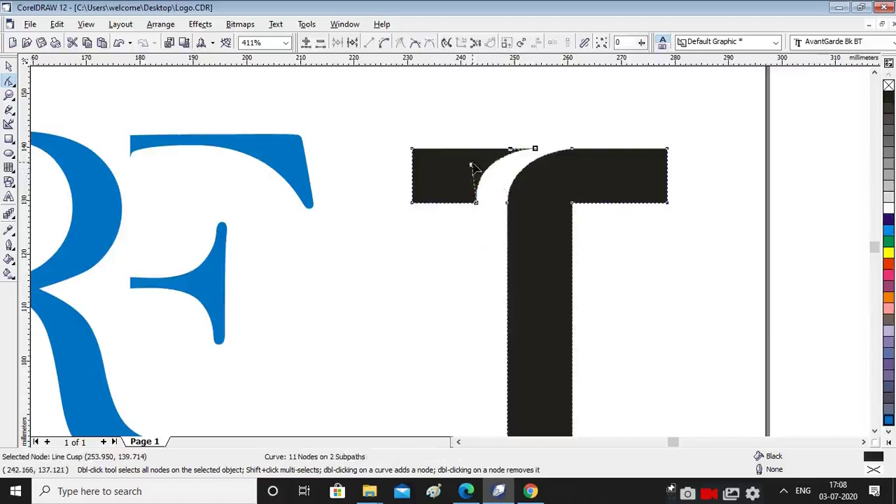
left_click_drag(477, 204, 489, 200)
key("space")
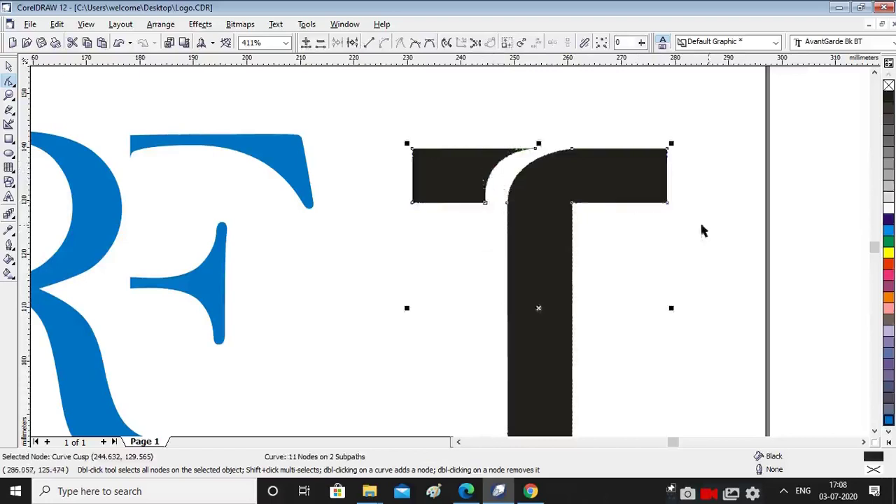
Step: Select all parts of the striped cube and scale them down to about 61 × 86 mm
left_click(700, 222)
key("F3")
left_click_drag(148, 111, 410, 307)
left_click_drag(263, 138, 269, 146)
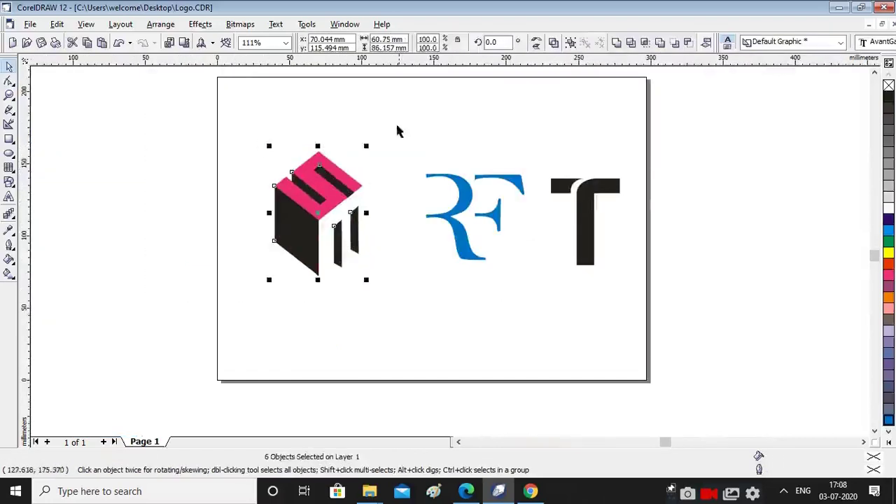